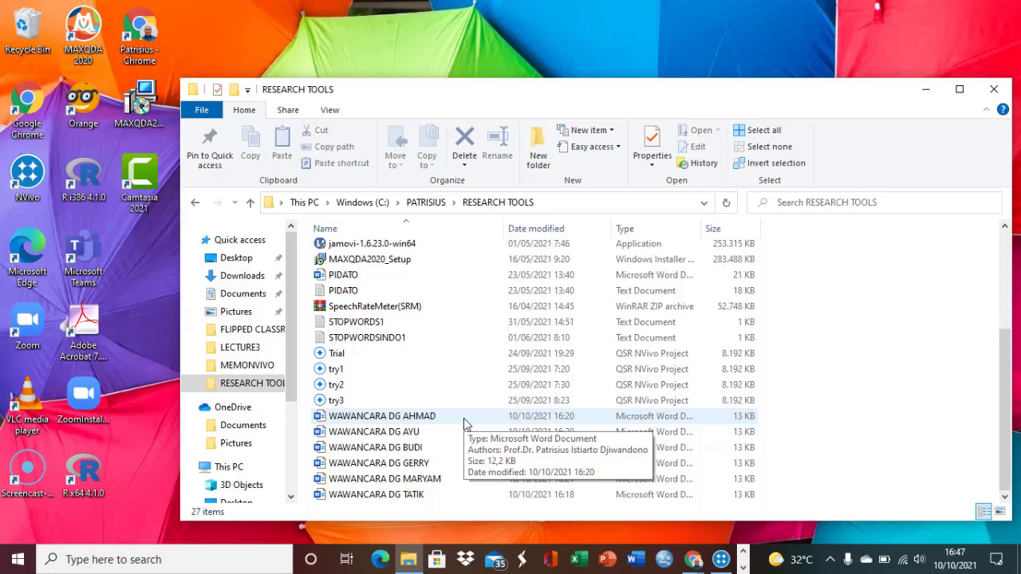
Switch to NVivo and import the six WAWANCARA interview documents from the RESEARCH TOOLS folder, without creating a case for each file.
{"action": "left_click", "coordinate": [721, 560]}
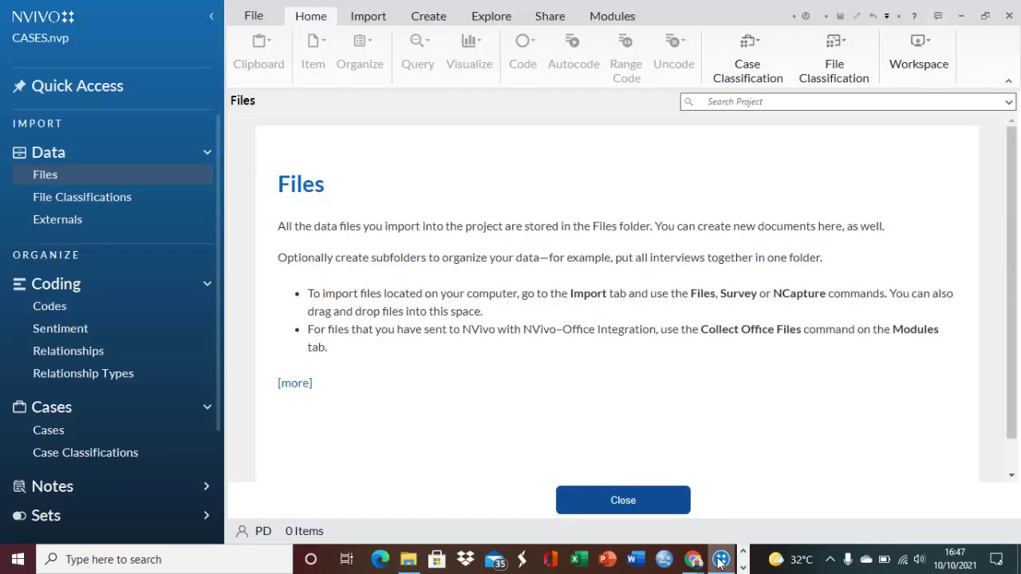
{"action": "left_click", "coordinate": [385, 21]}
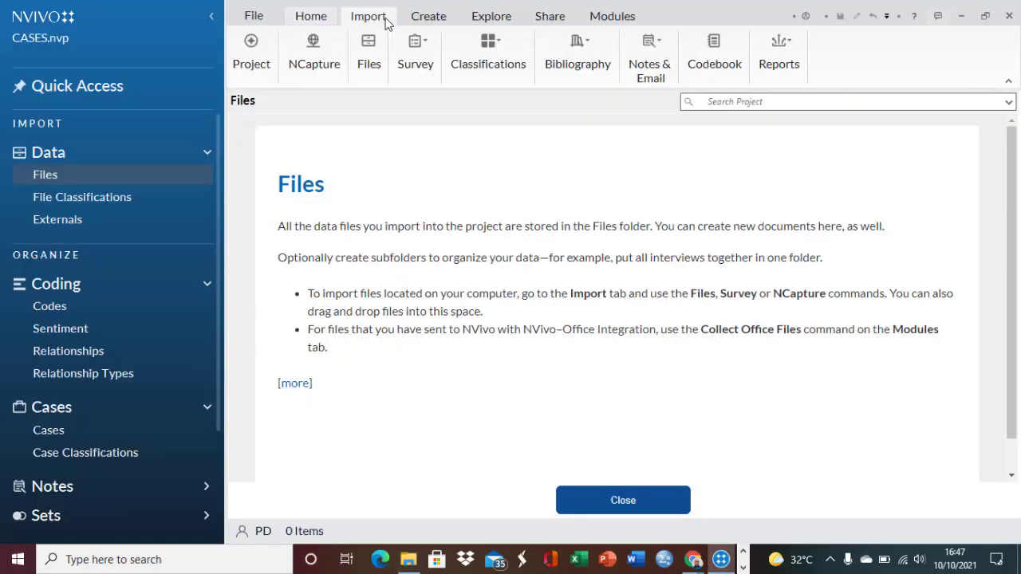
{"action": "left_click", "coordinate": [372, 64]}
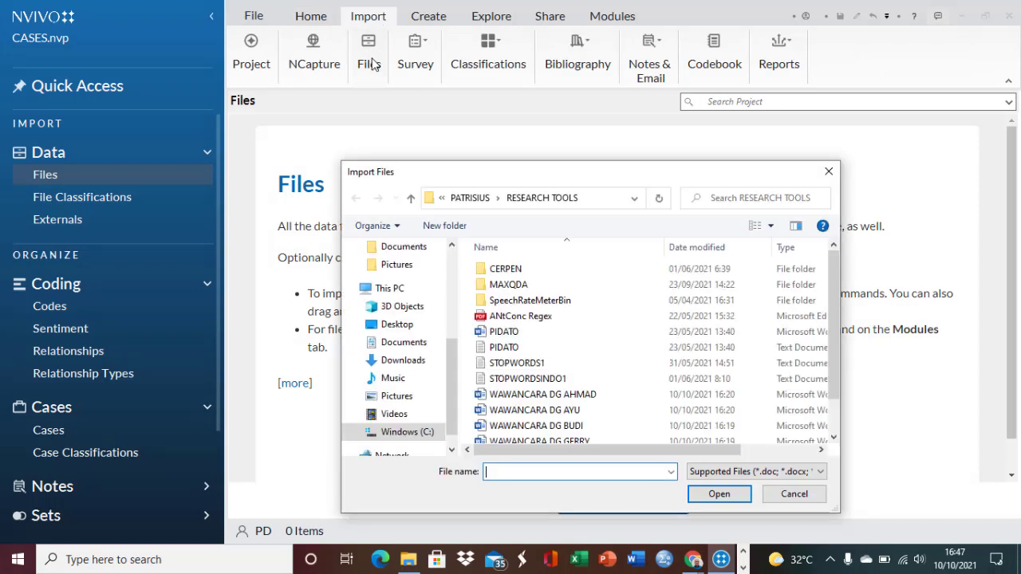
{"action": "left_click", "coordinate": [563, 399]}
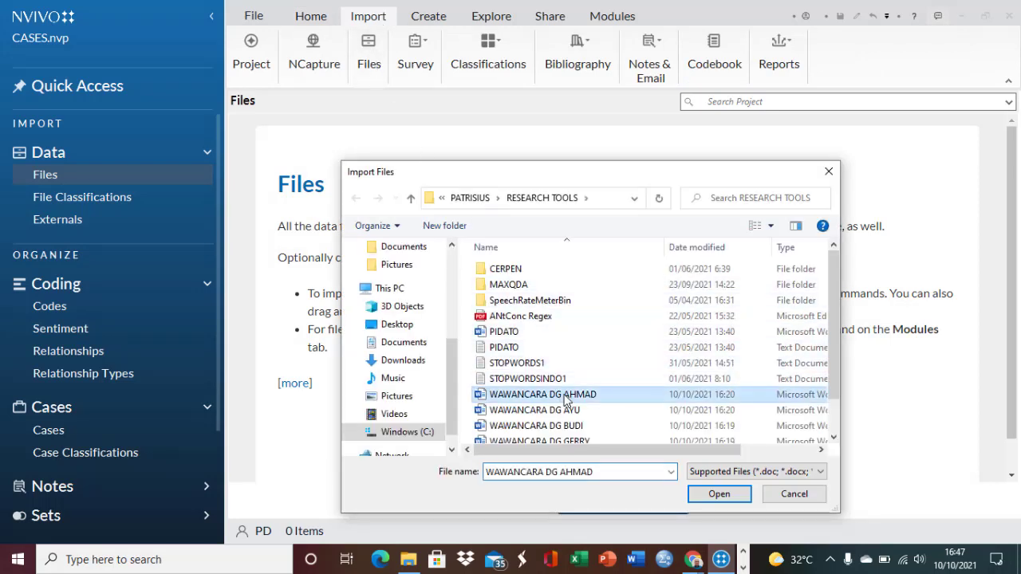
{"action": "left_click", "coordinate": [834, 412]}
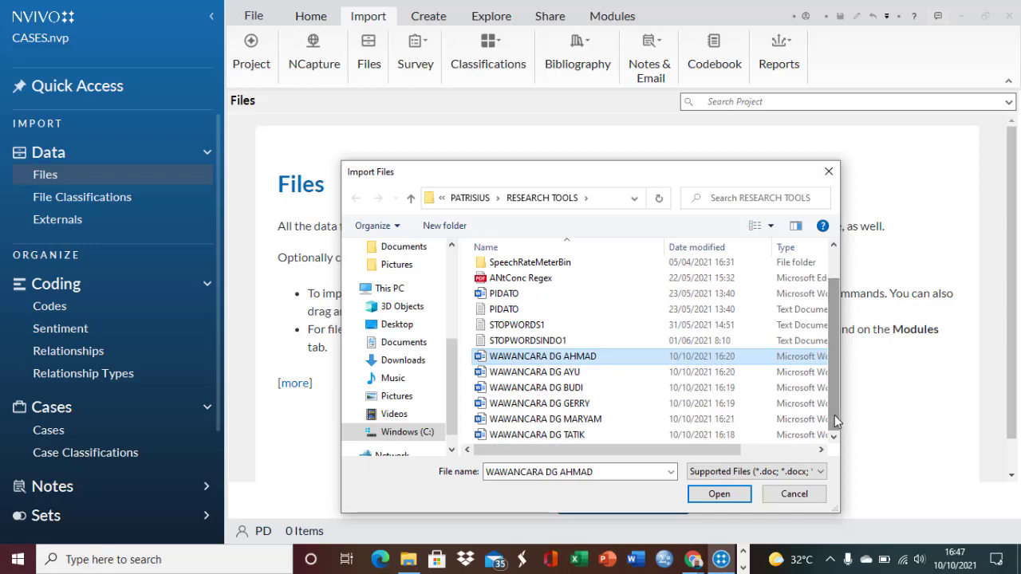
{"action": "left_click", "coordinate": [613, 436], "text": "shift"}
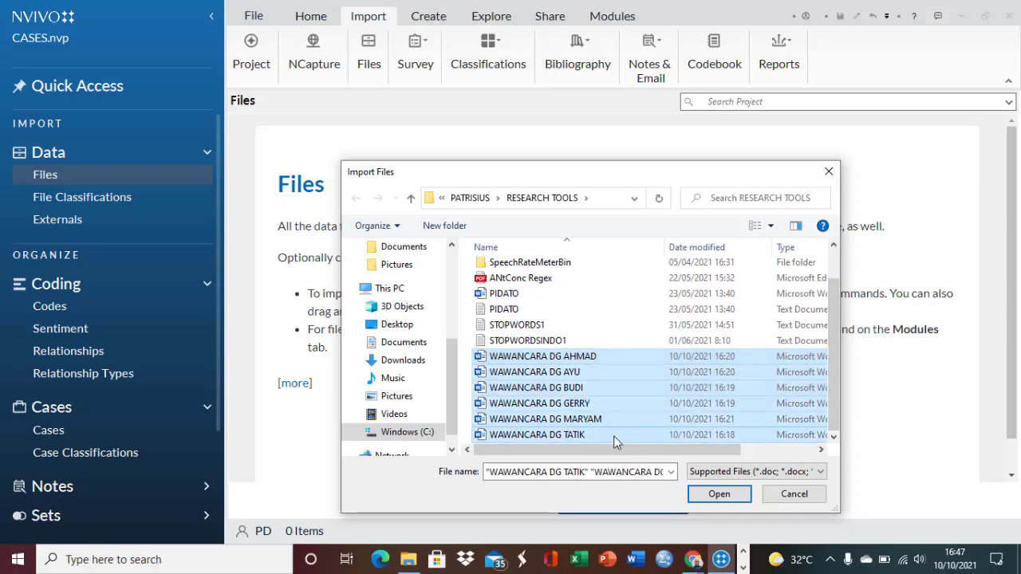
{"action": "left_click", "coordinate": [719, 494]}
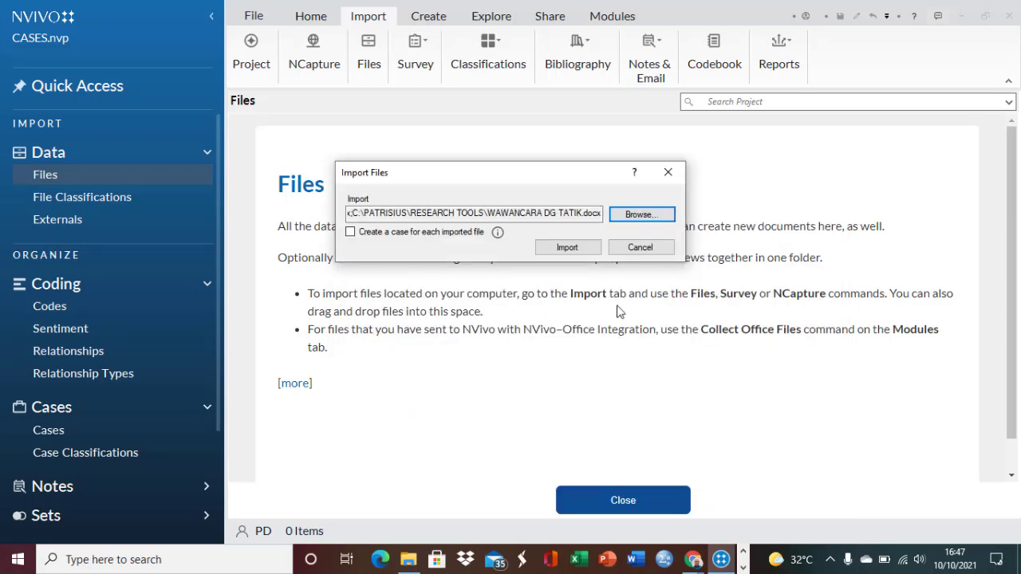
{"action": "left_click", "coordinate": [567, 247]}
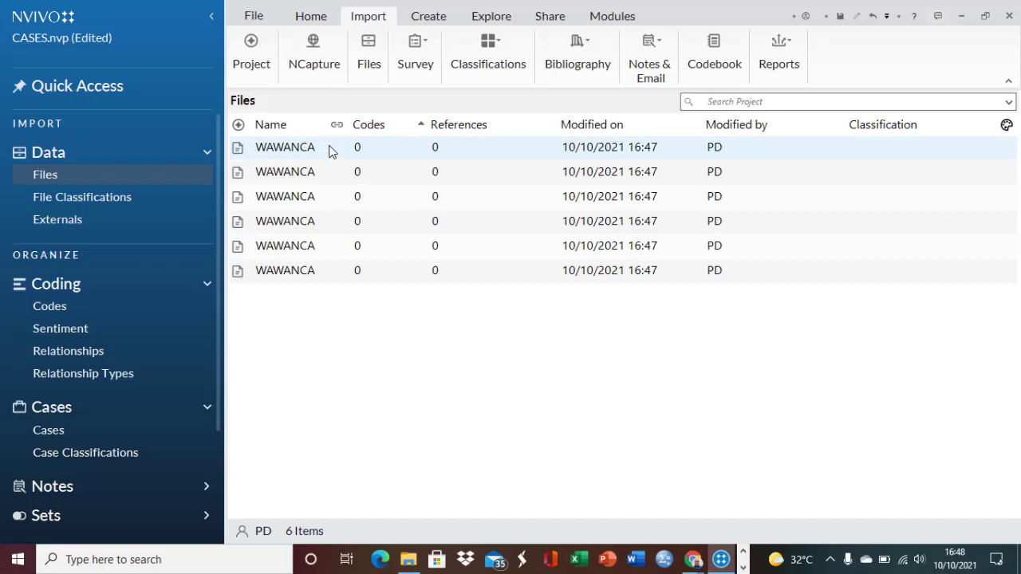
Open the first interview document in the file list and create a code named SUASANA.
{"action": "double_click", "coordinate": [332, 150]}
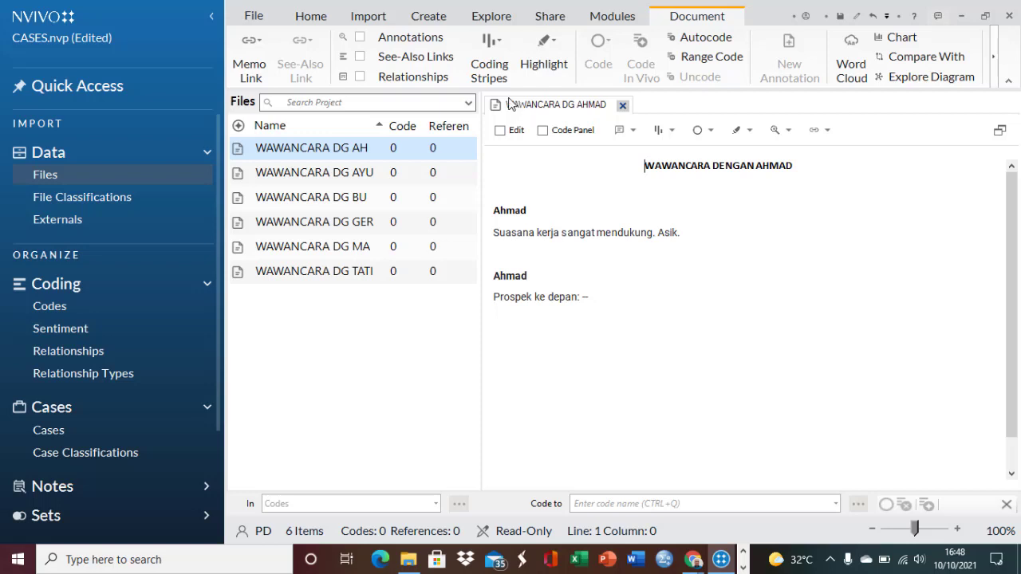
{"action": "left_click", "coordinate": [441, 20]}
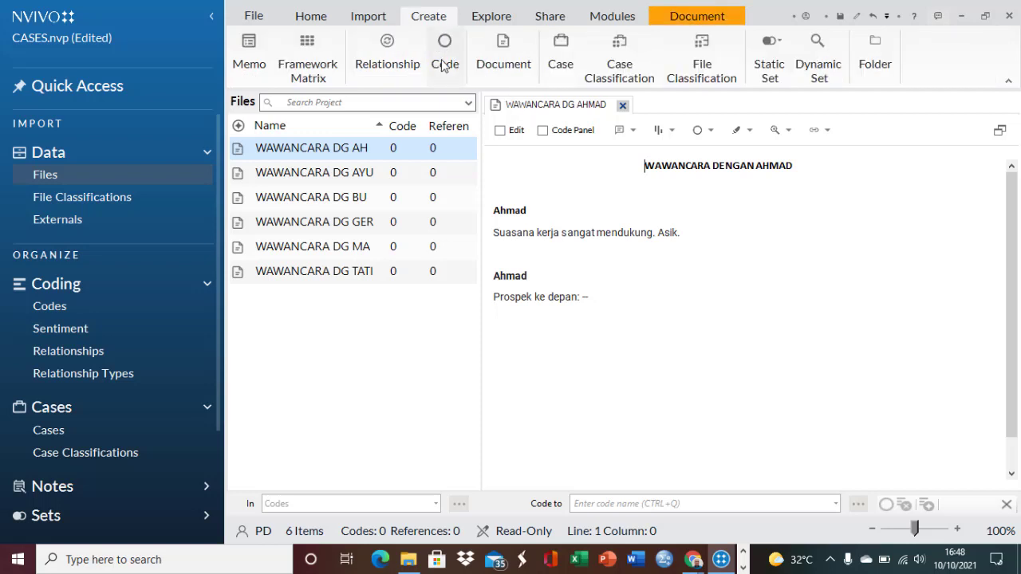
{"action": "left_click", "coordinate": [445, 54]}
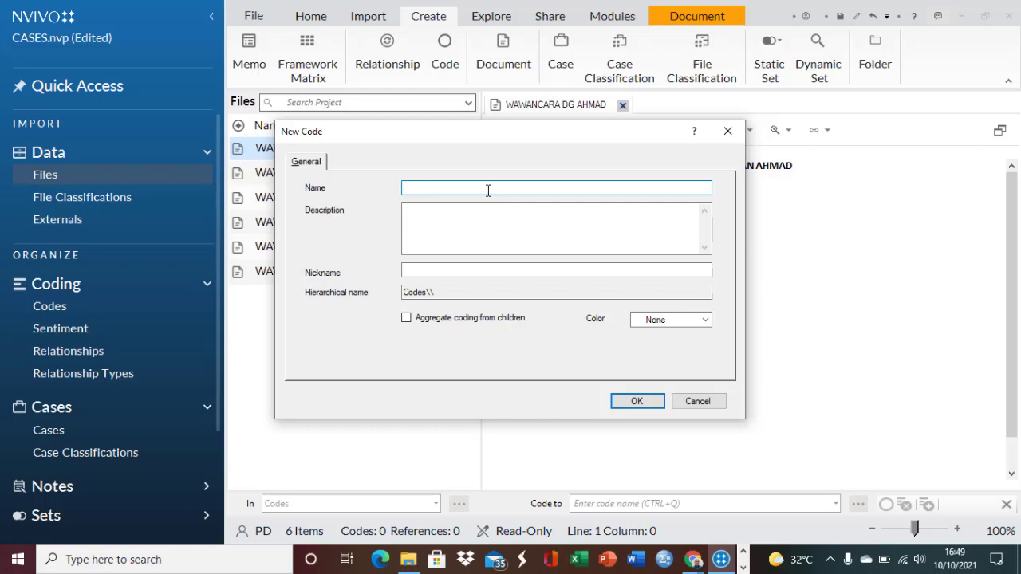
{"action": "type", "text": "SUASANA"}
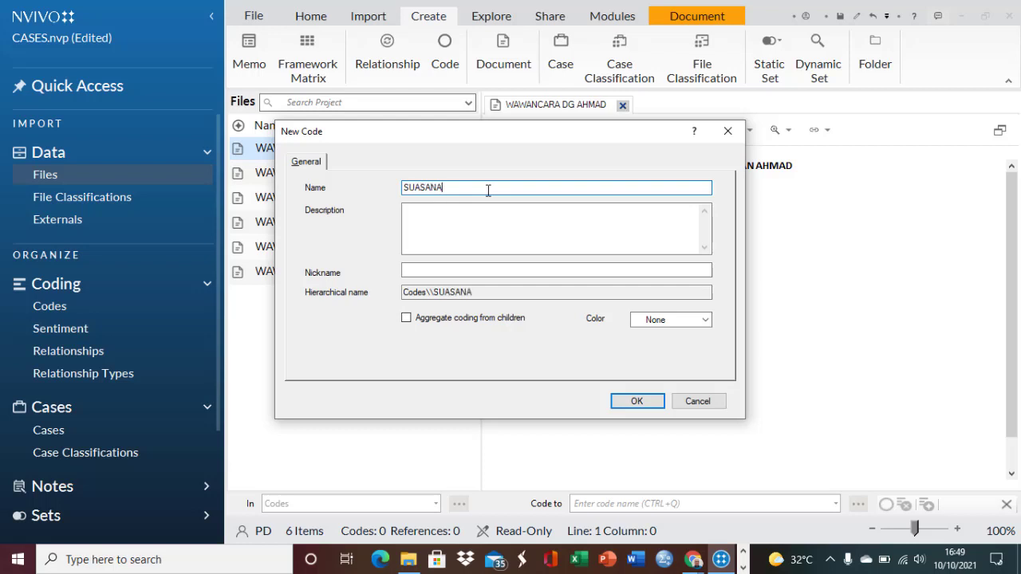
{"action": "left_click", "coordinate": [638, 402]}
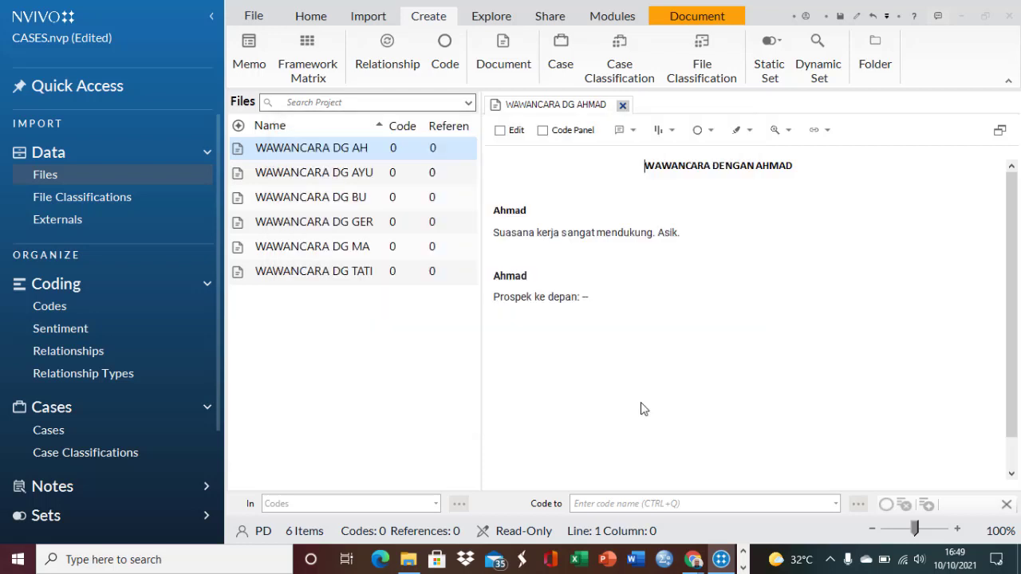
Create a second code named PROSPEK at the top level of the codes.
{"action": "left_click", "coordinate": [451, 63]}
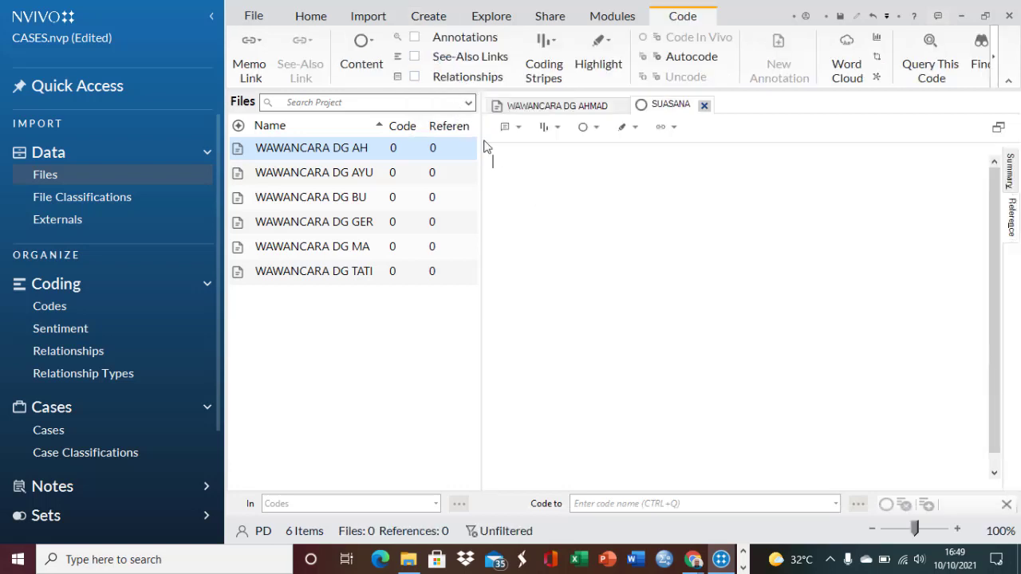
{"action": "left_click", "coordinate": [428, 19]}
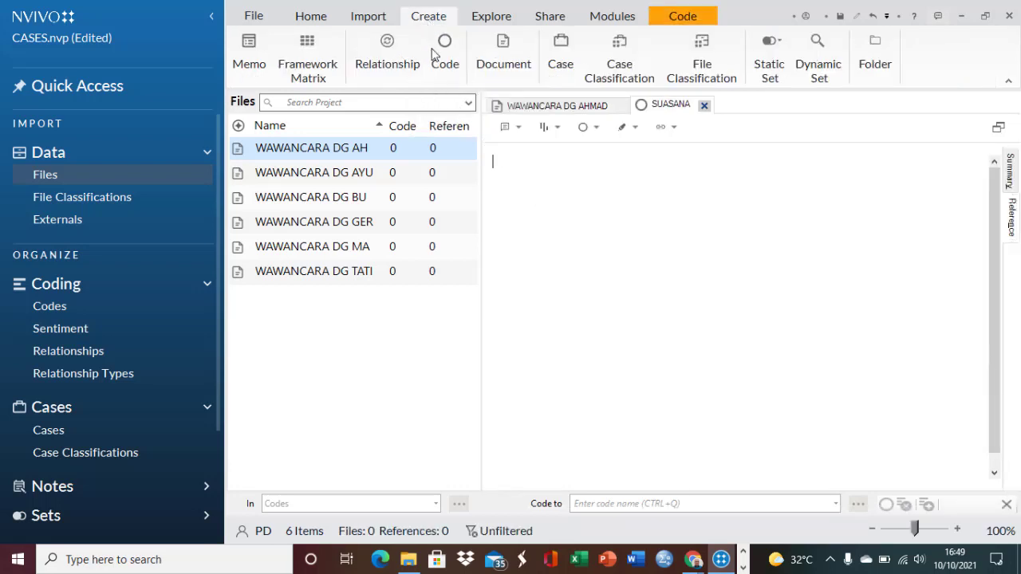
{"action": "left_click", "coordinate": [443, 66]}
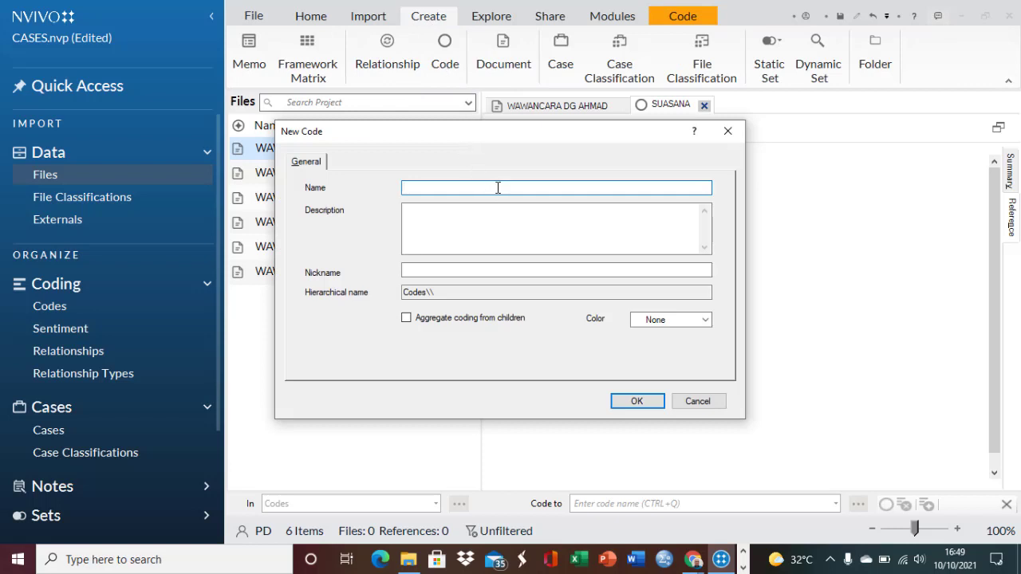
{"action": "type", "text": "PROSPEK"}
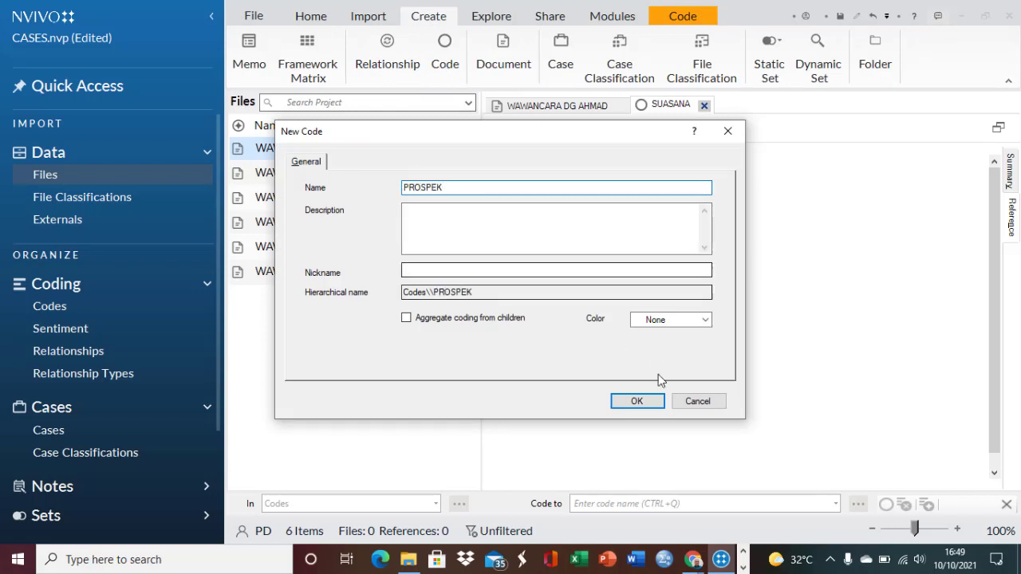
{"action": "left_click", "coordinate": [648, 403]}
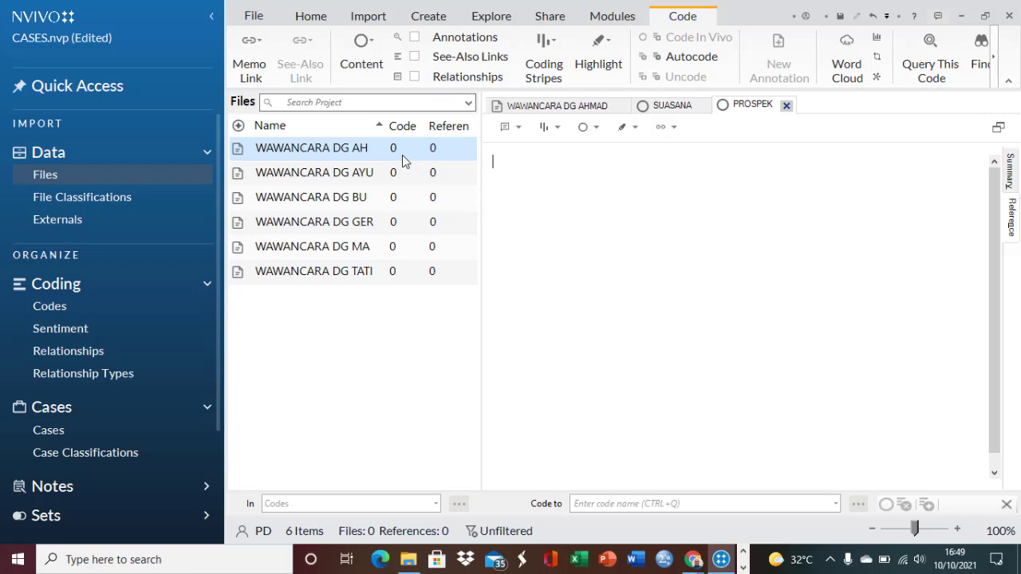
{"action": "left_click", "coordinate": [351, 148]}
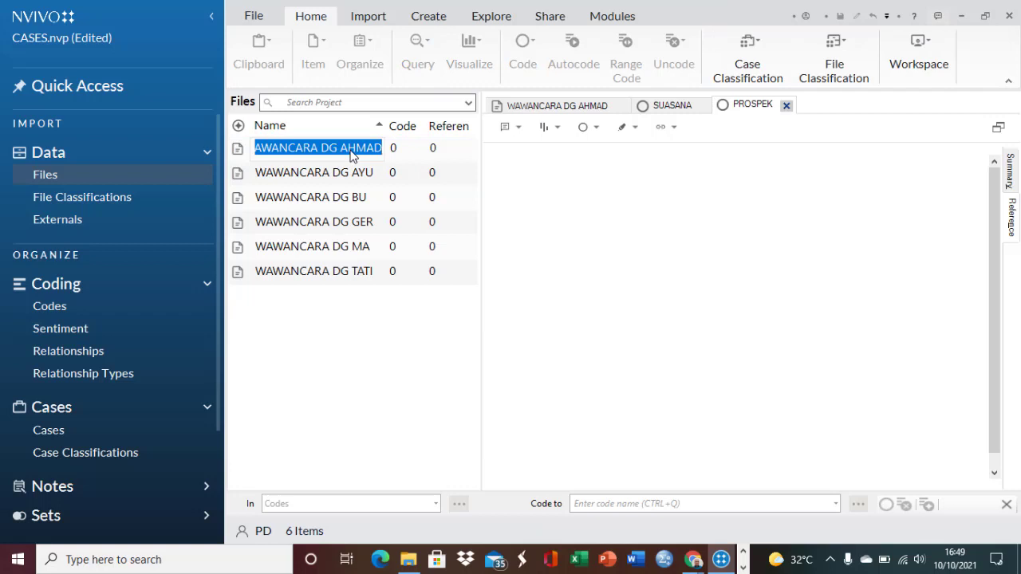
{"action": "double_click", "coordinate": [351, 152]}
{"action": "double_click", "coordinate": [326, 151]}
{"action": "left_click", "coordinate": [332, 177]}
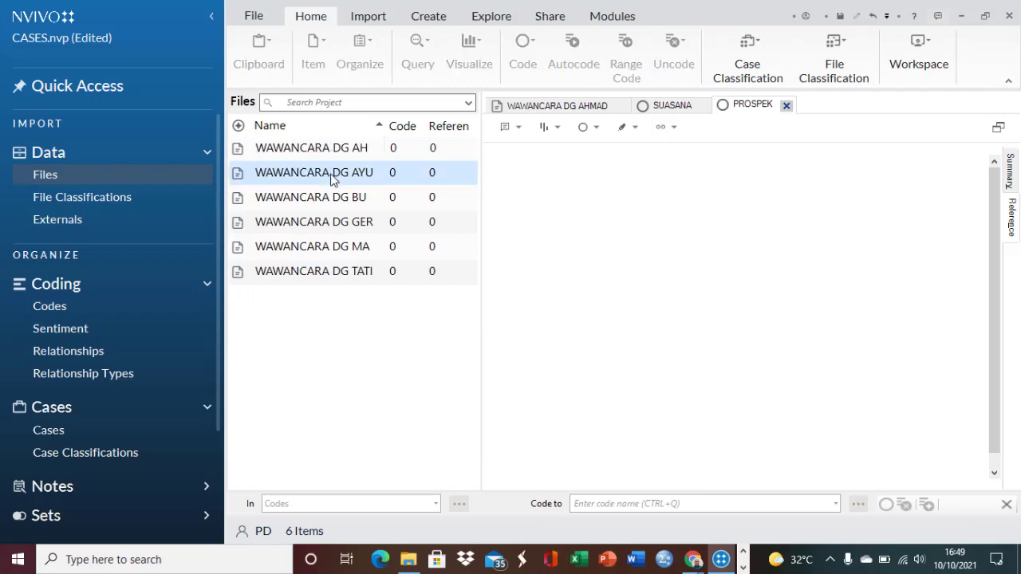
{"action": "double_click", "coordinate": [333, 177]}
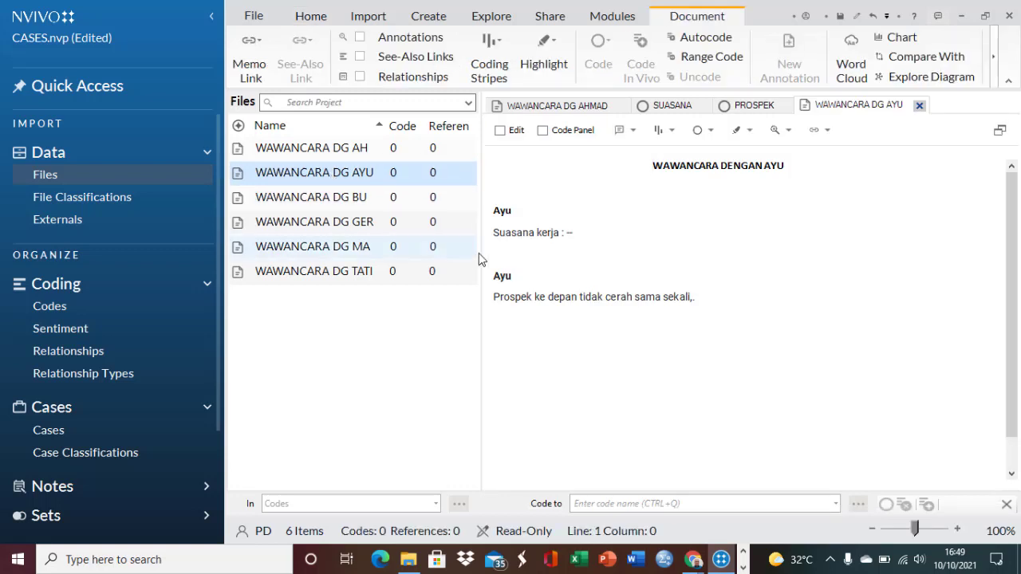
Show the Code Panel in the first interview document and code "Suasana kerja sangat mendukung. Asik." to SUASANA.
{"action": "double_click", "coordinate": [372, 152]}
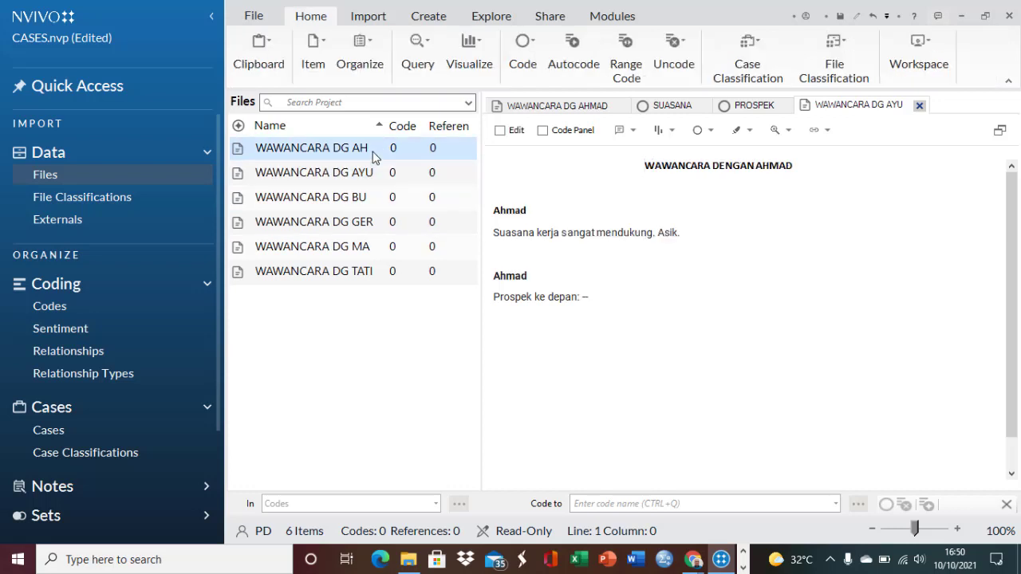
{"action": "left_click", "coordinate": [543, 132]}
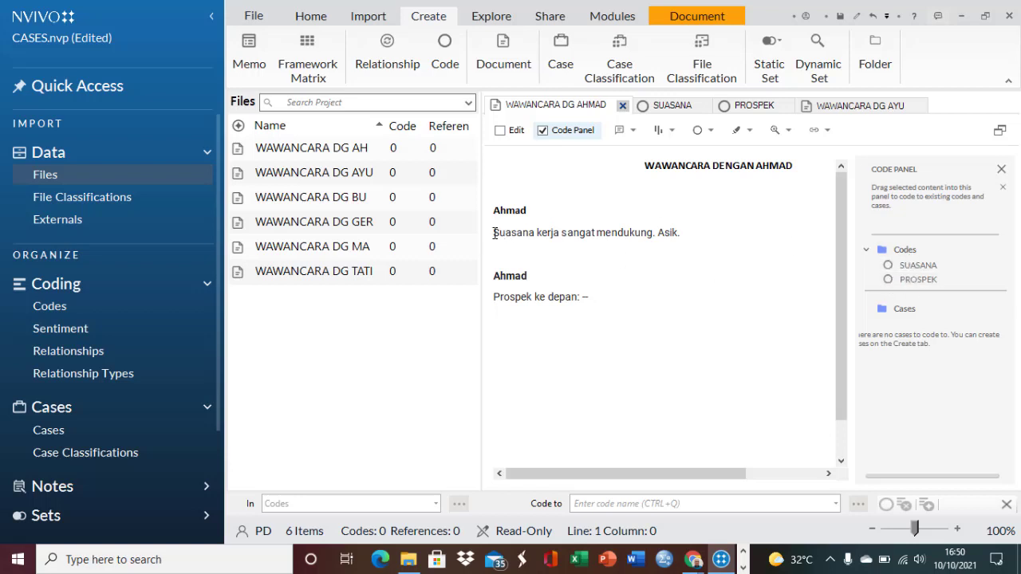
{"action": "left_click_drag", "start_coordinate": [493, 232], "coordinate": [898, 270]}
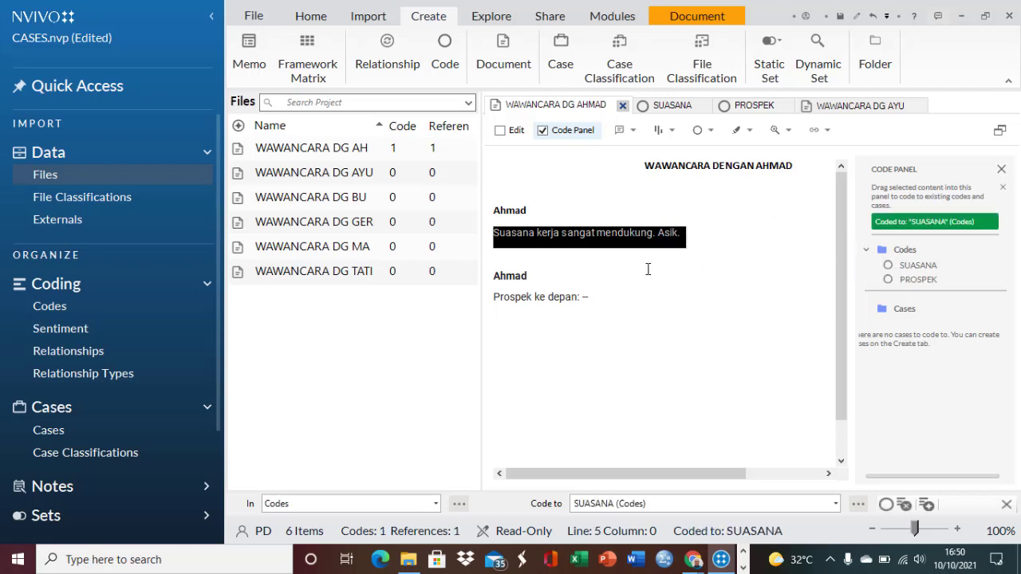
{"action": "left_click", "coordinate": [610, 296]}
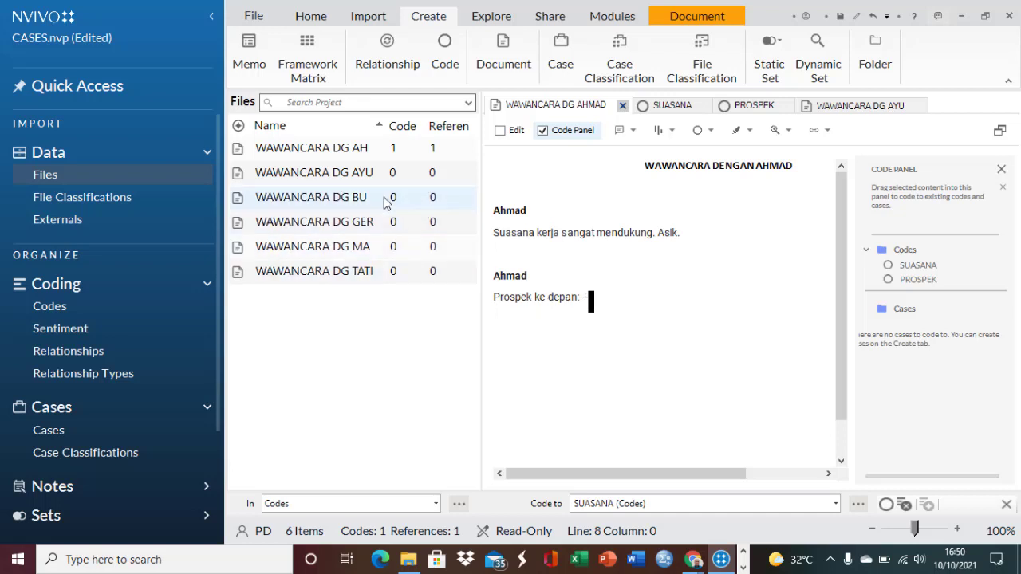
Open the second interview document, show its Code Panel and code "Prospek ke depan tidak cerah sama sekali" to PROSPEK.
{"action": "left_click", "coordinate": [351, 177]}
{"action": "double_click", "coordinate": [351, 177]}
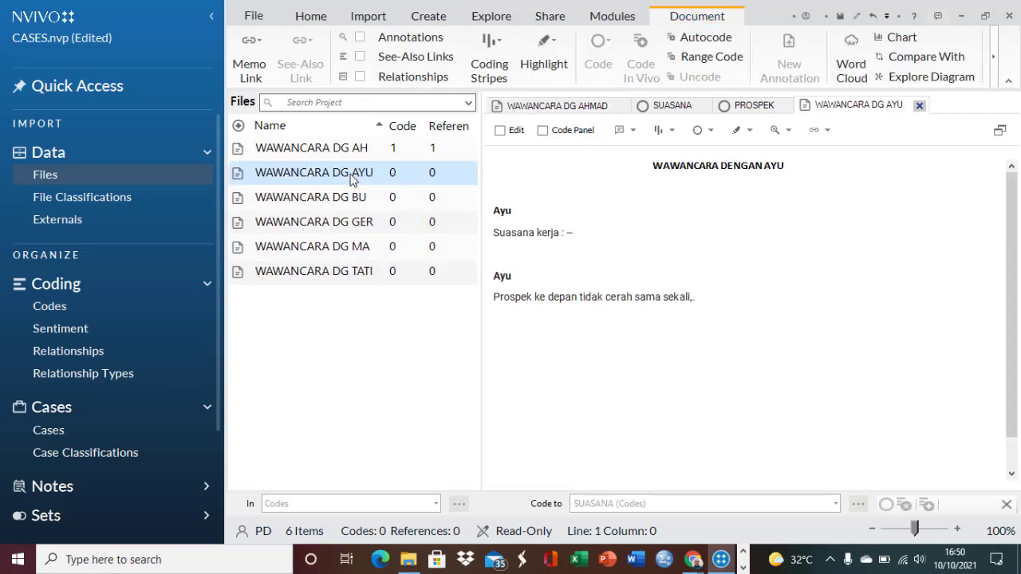
{"action": "left_click", "coordinate": [543, 132]}
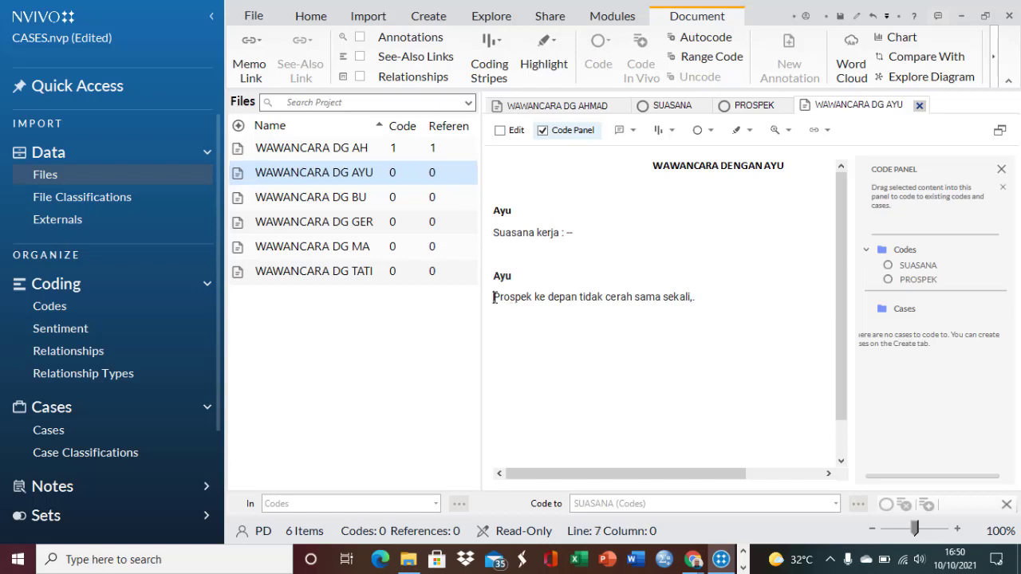
{"action": "left_click_drag", "start_coordinate": [493, 297], "coordinate": [897, 281]}
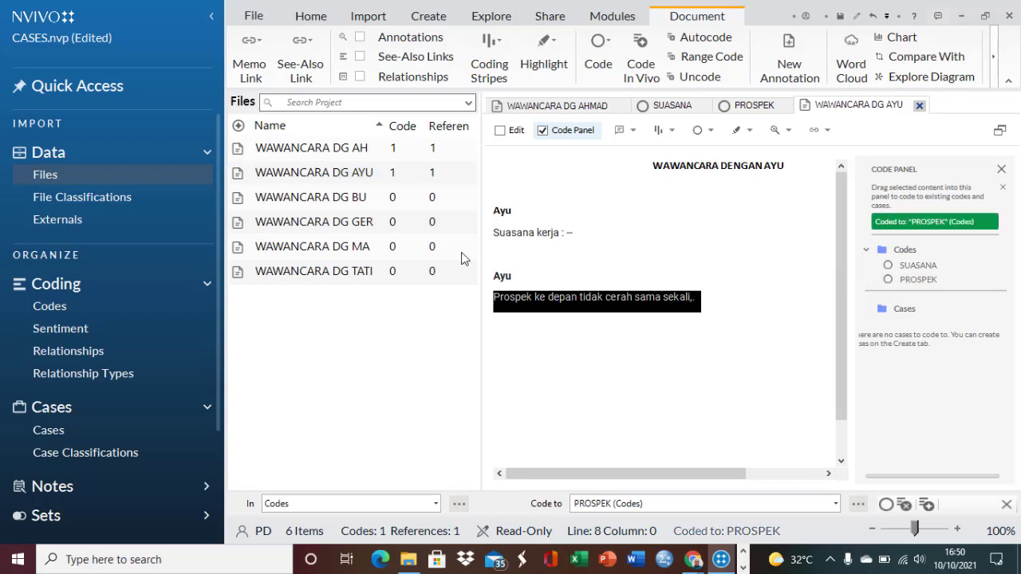
Open the third interview document, show its Code Panel and code "Suasana kerja sangat baik dan membantu." to SUASANA.
{"action": "left_click", "coordinate": [339, 198]}
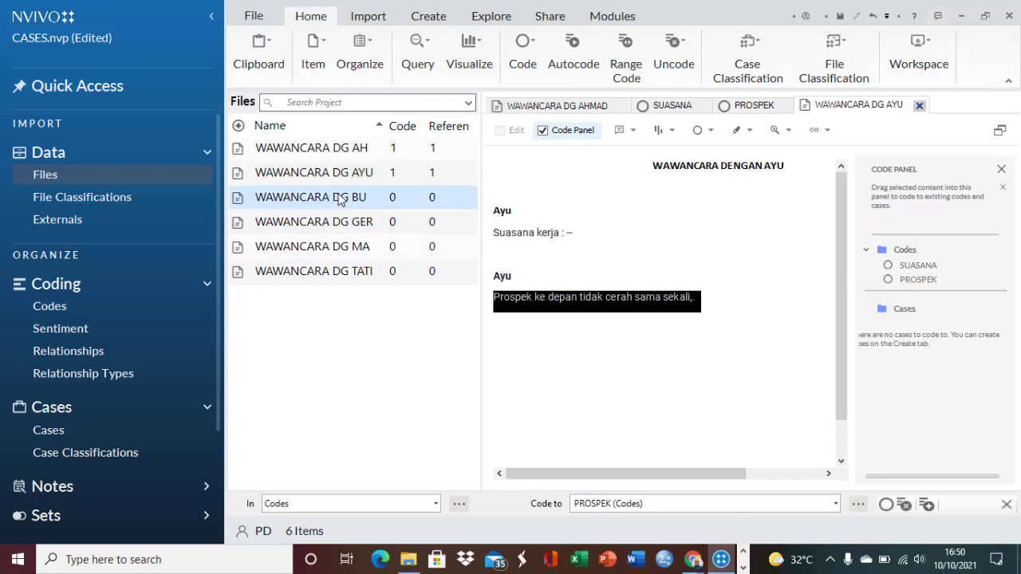
{"action": "double_click", "coordinate": [339, 199]}
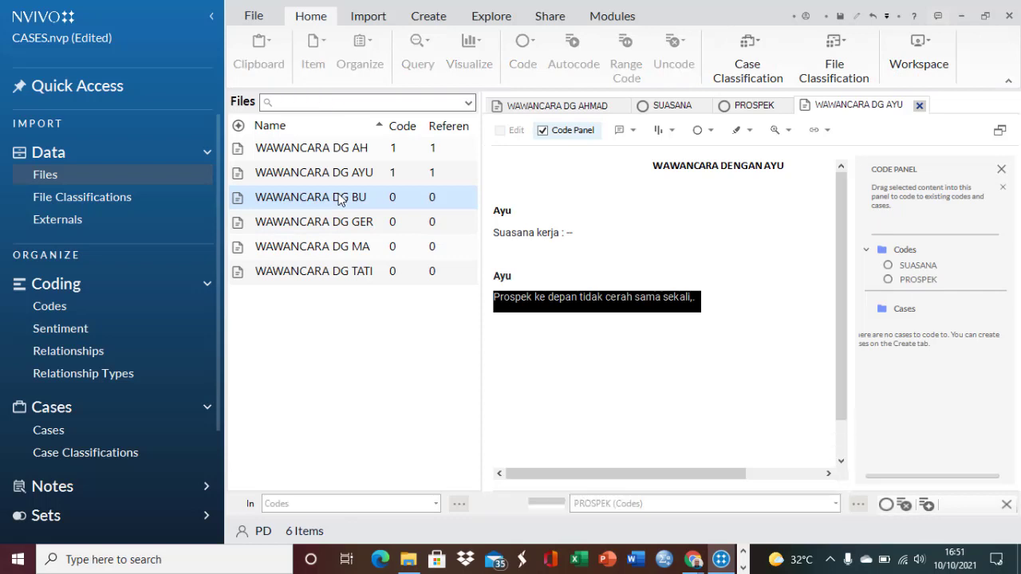
{"action": "left_click", "coordinate": [544, 130]}
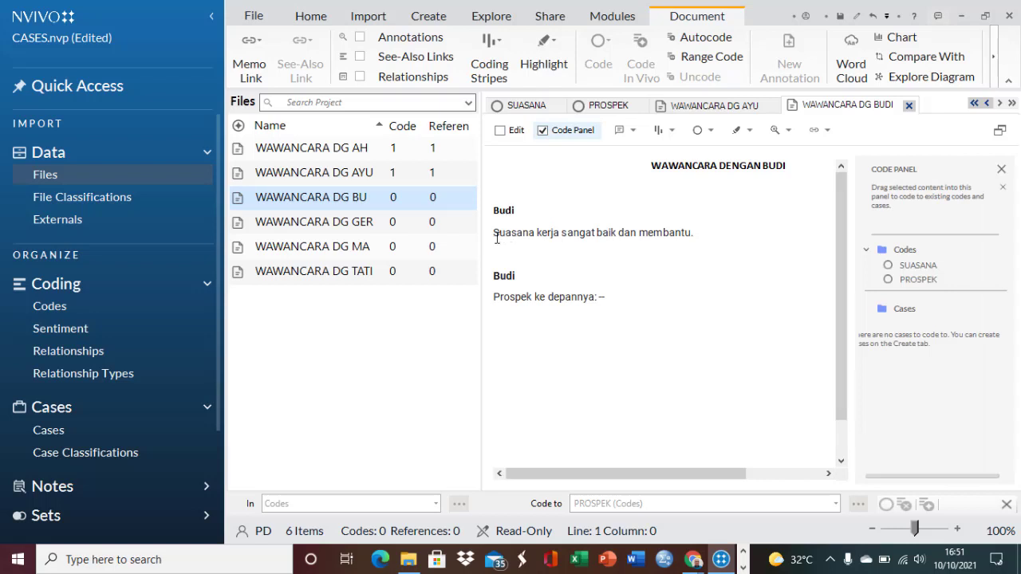
{"action": "left_click_drag", "start_coordinate": [494, 233], "coordinate": [890, 270]}
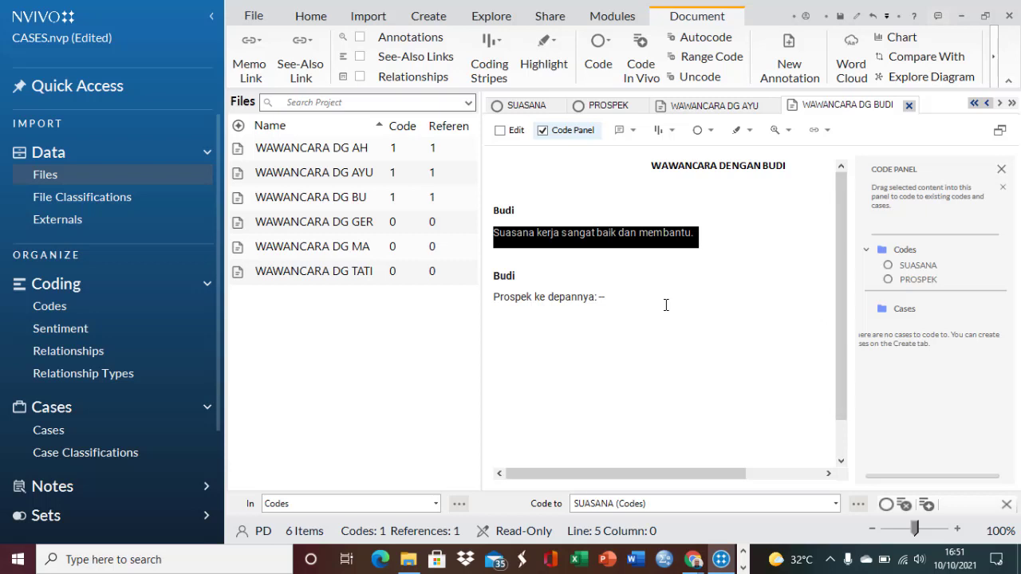
Open the fourth interview document, show its Code Panel and code "Suasana kerja kondusif." to SUASANA.
{"action": "double_click", "coordinate": [364, 228]}
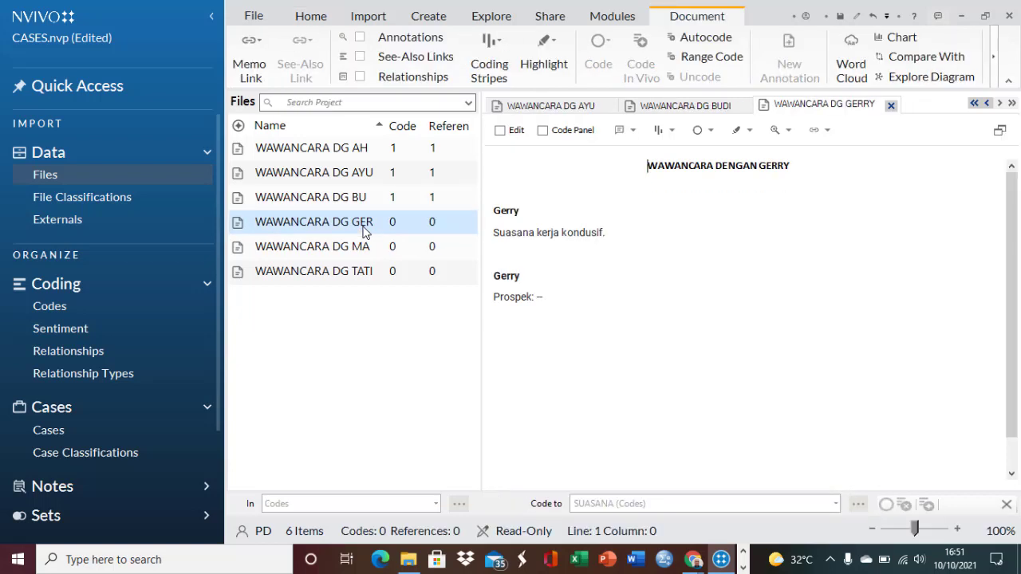
{"action": "left_click", "coordinate": [543, 130]}
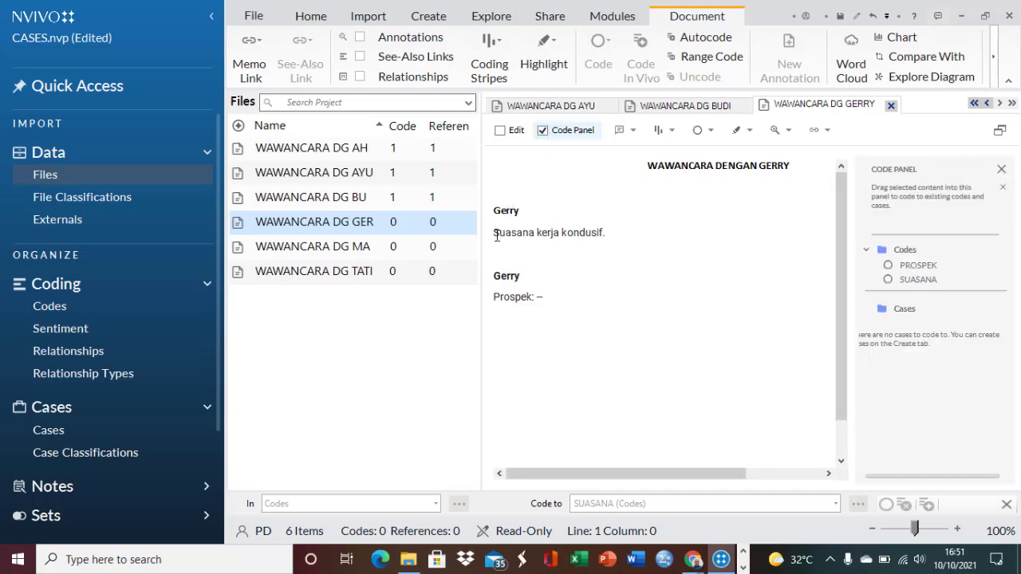
{"action": "left_click_drag", "start_coordinate": [497, 235], "coordinate": [631, 240]}
{"action": "left_click_drag", "start_coordinate": [568, 240], "coordinate": [904, 283]}
{"action": "double_click", "coordinate": [571, 241]}
{"action": "triple_click", "coordinate": [548, 236]}
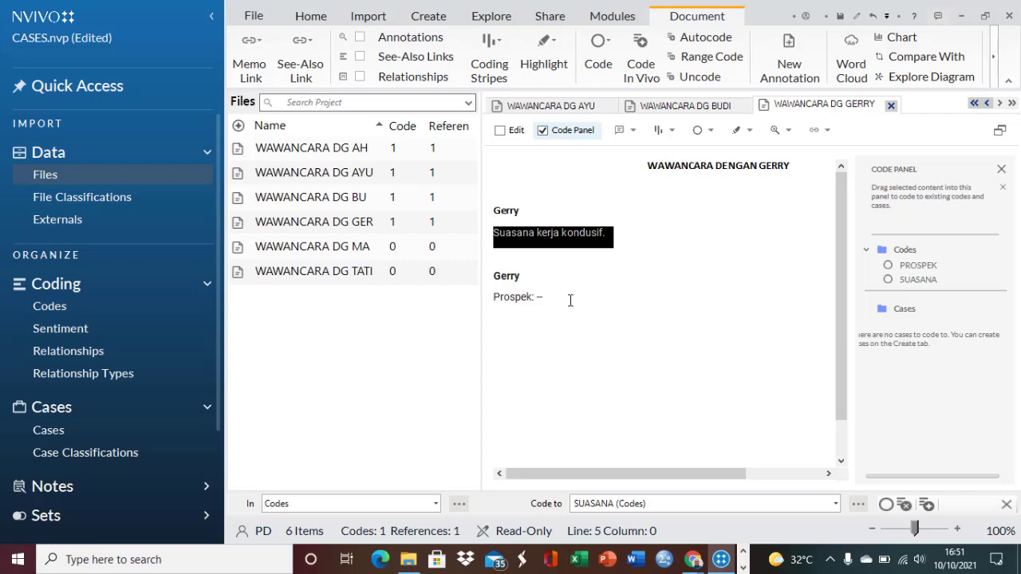
Open the fifth interview document, show its Code Panel and code "Prospek ke depannya cukup baik walau banyak saingan." to PROSPEK.
{"action": "left_click", "coordinate": [268, 249]}
{"action": "double_click", "coordinate": [268, 249]}
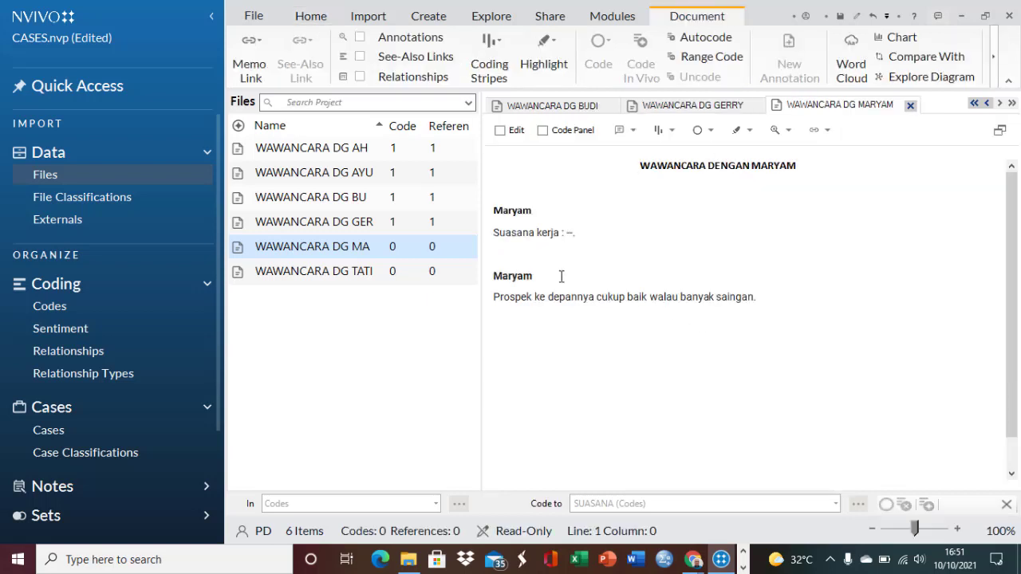
{"action": "left_click", "coordinate": [544, 130]}
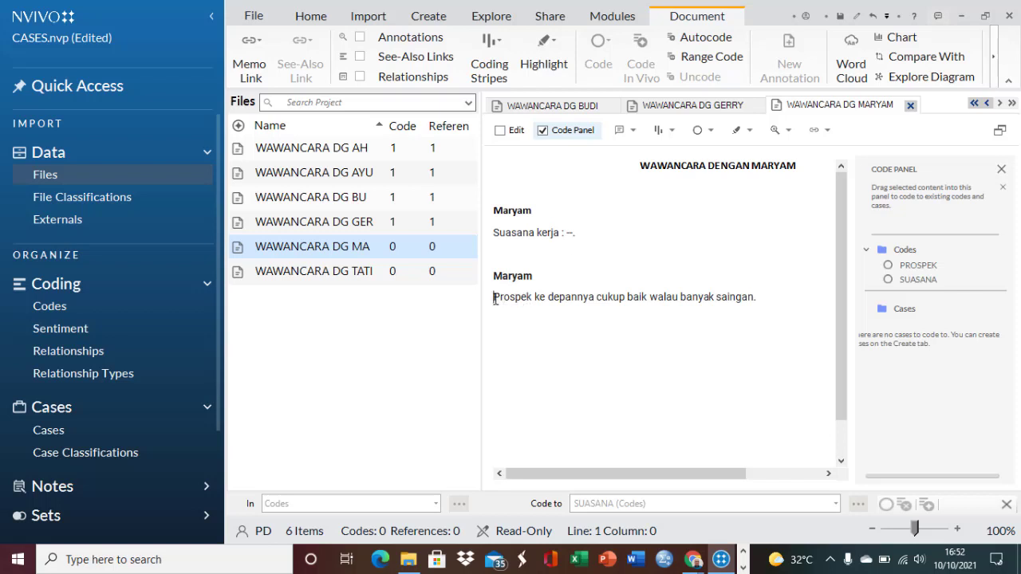
{"action": "left_click_drag", "start_coordinate": [495, 299], "coordinate": [770, 308]}
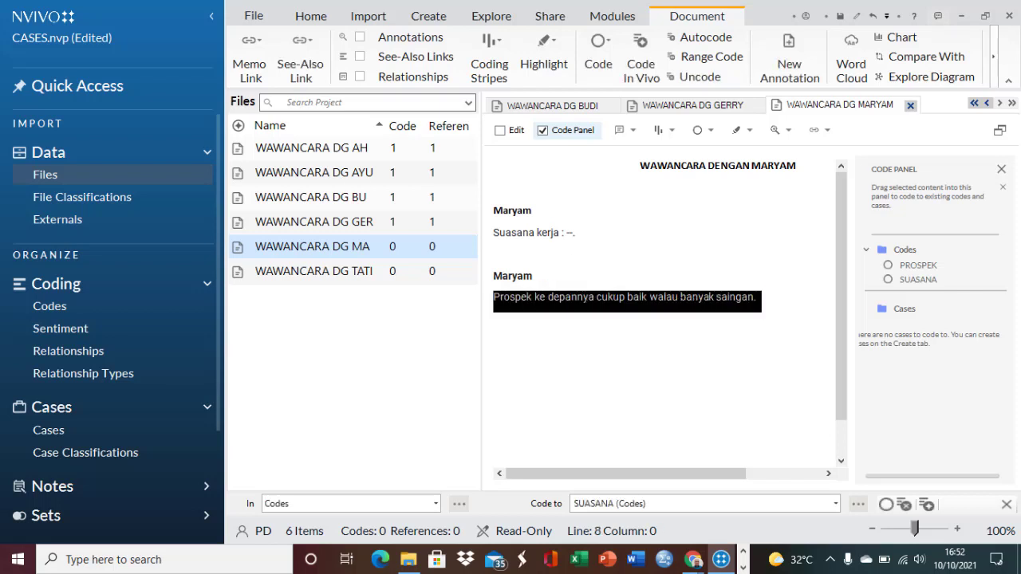
{"action": "left_click_drag", "start_coordinate": [679, 299], "coordinate": [899, 267]}
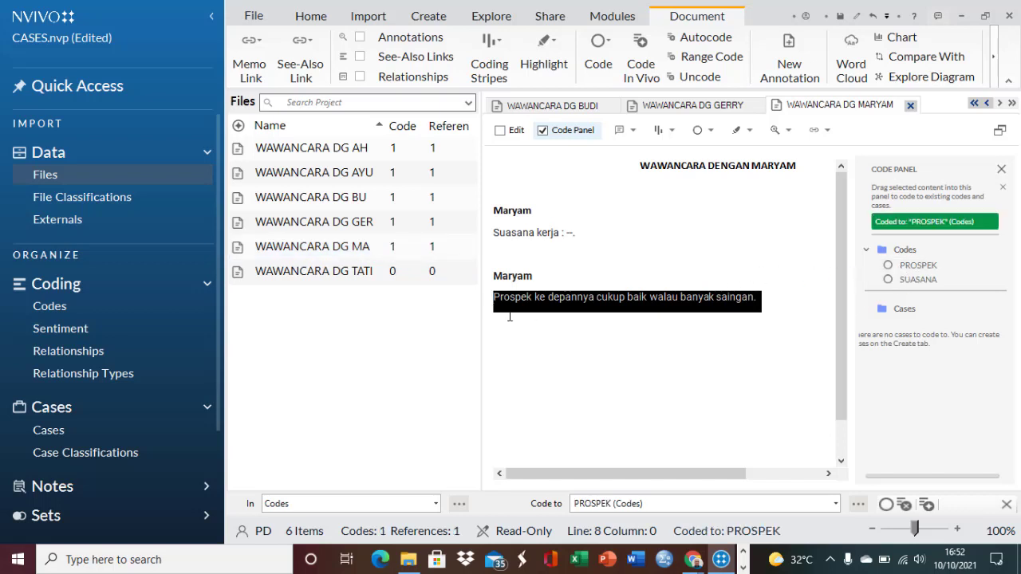
Open the sixth interview document, show its Code Panel and code "Prospek kerja sudah bagus sekali ke depannya." to PROSPEK.
{"action": "left_click", "coordinate": [346, 274]}
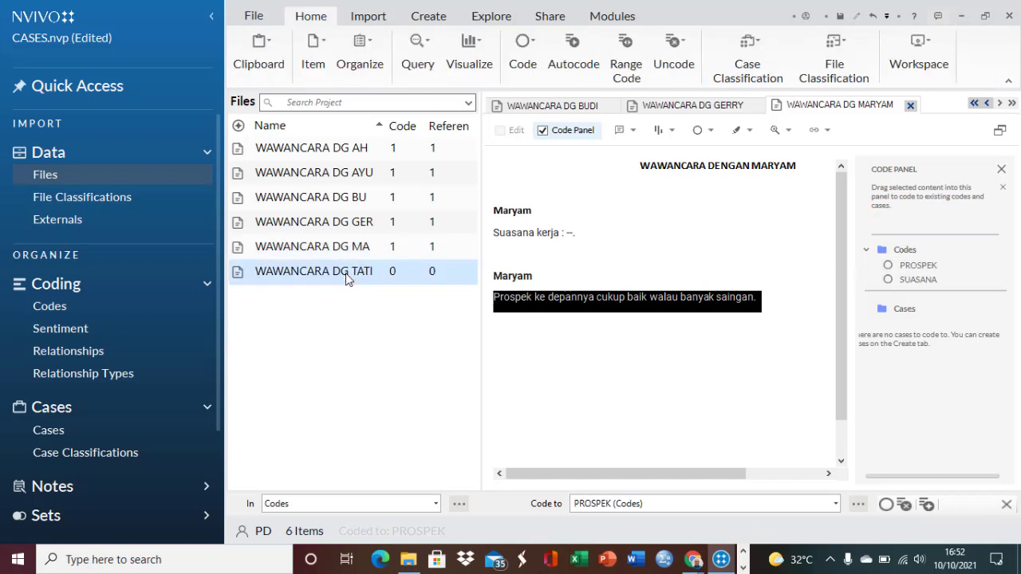
{"action": "double_click", "coordinate": [346, 273]}
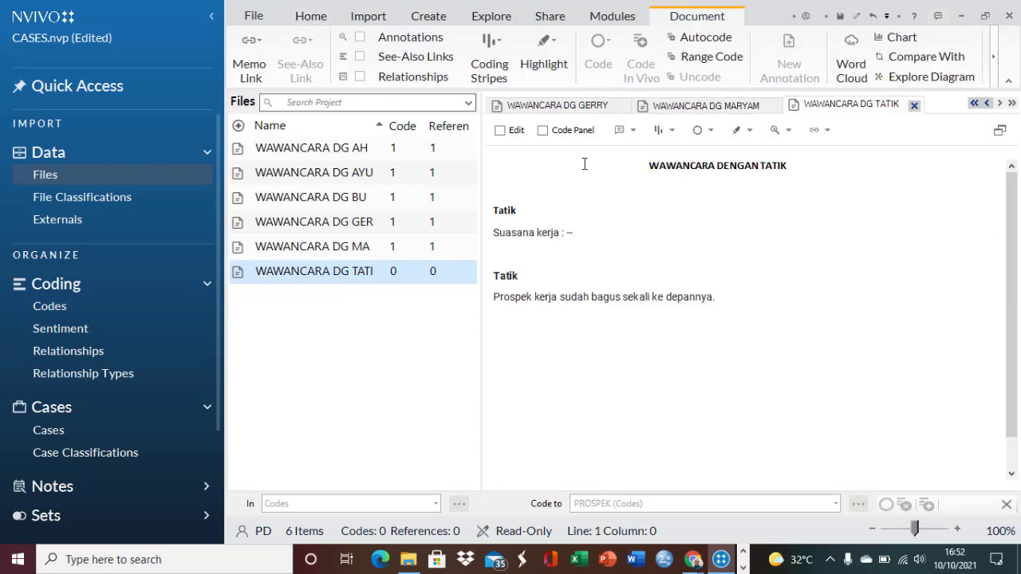
{"action": "left_click", "coordinate": [544, 131]}
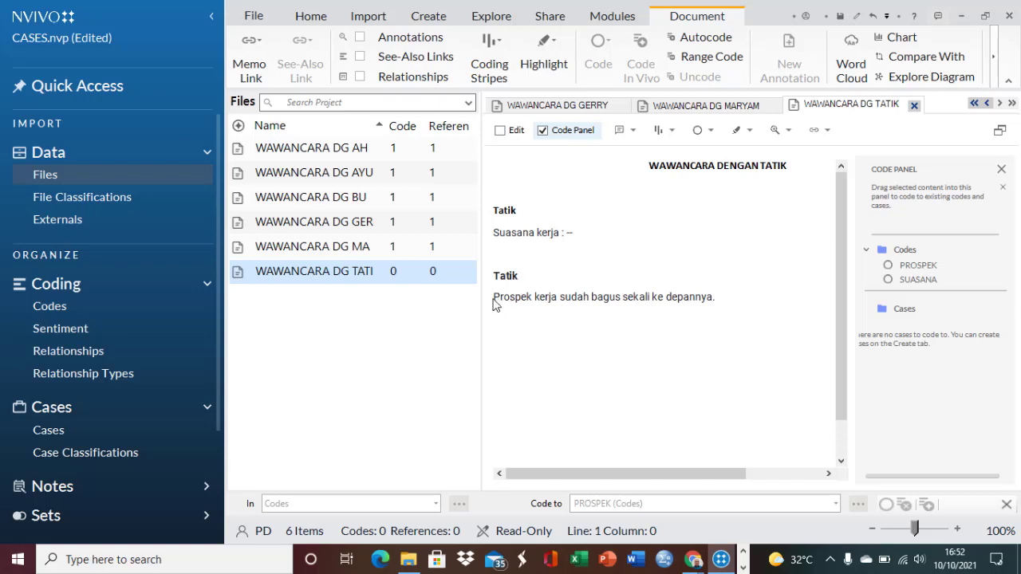
{"action": "left_click_drag", "start_coordinate": [494, 297], "coordinate": [919, 266]}
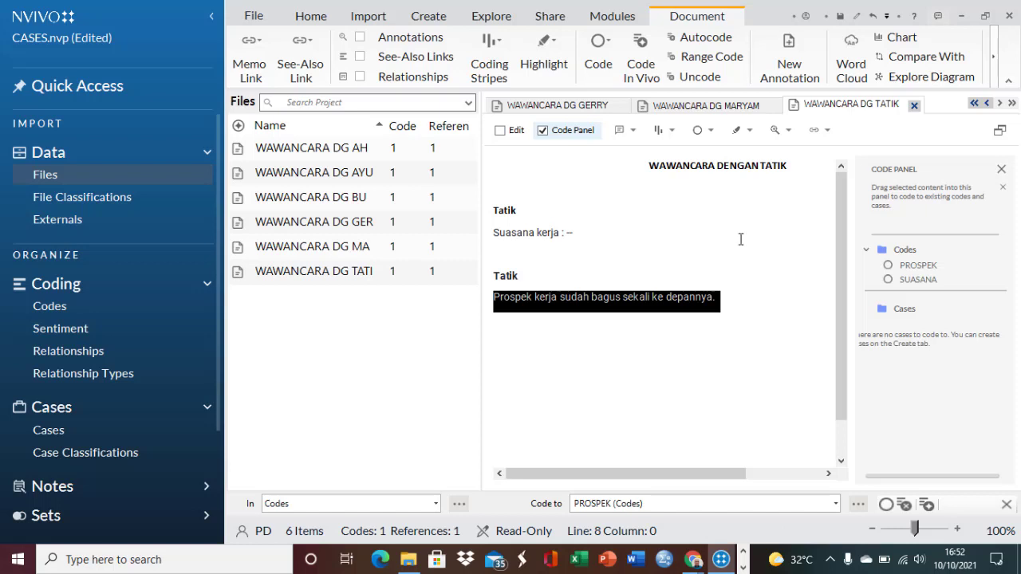
Close the sixth, fifth, second and third interview documents.
{"action": "left_click", "coordinate": [914, 106]}
{"action": "left_click", "coordinate": [915, 107]}
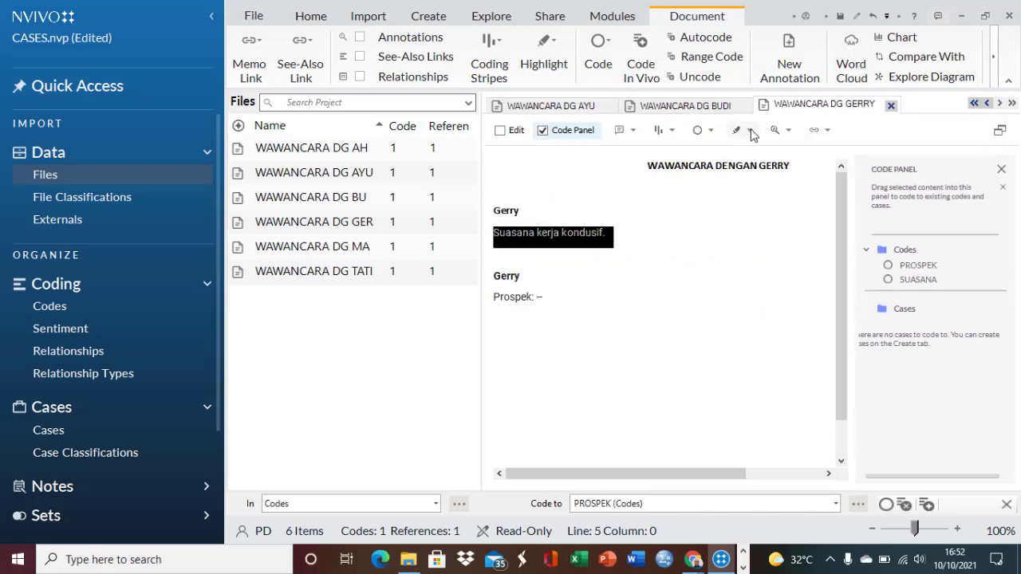
{"action": "left_click", "coordinate": [609, 105]}
{"action": "left_click", "coordinate": [639, 106]}
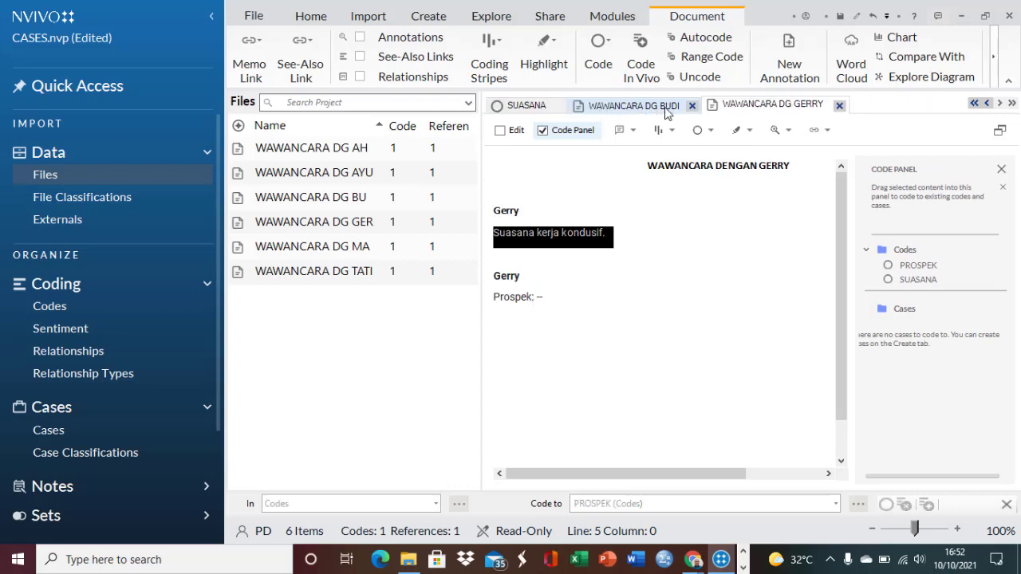
{"action": "left_click", "coordinate": [692, 106]}
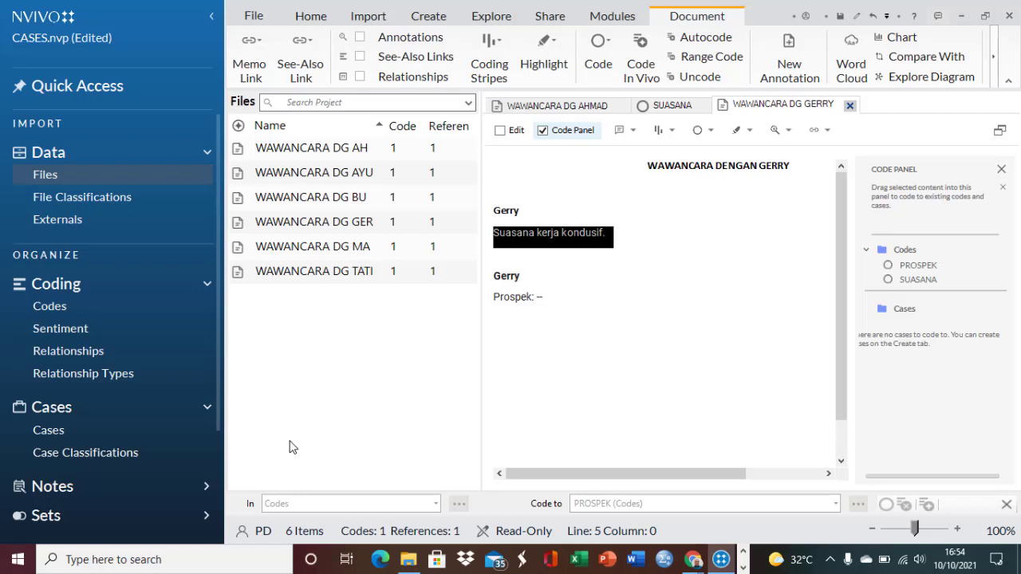
Create a new case classification named KARYAWAN.
{"action": "left_click", "coordinate": [426, 18]}
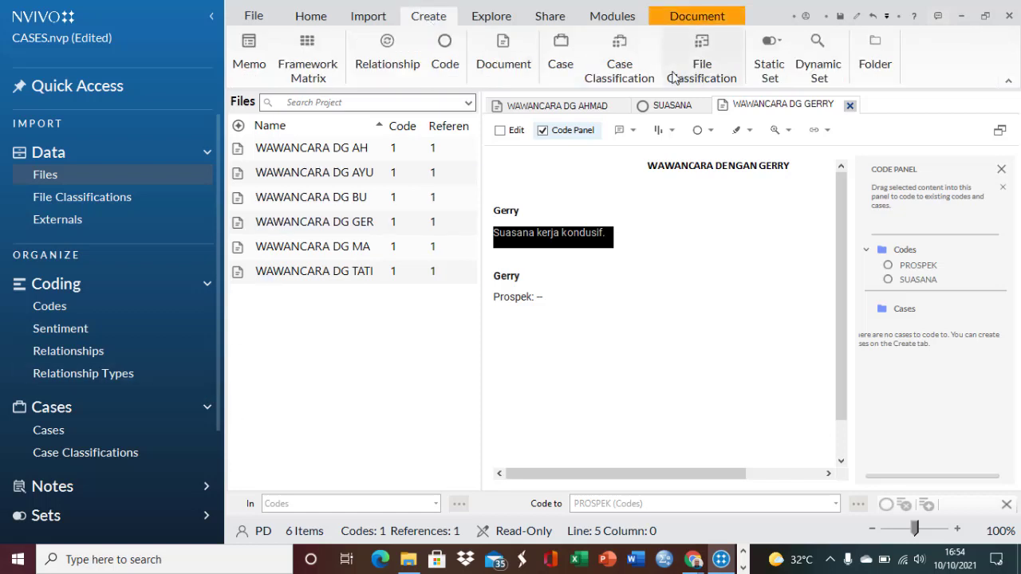
{"action": "left_click", "coordinate": [616, 76]}
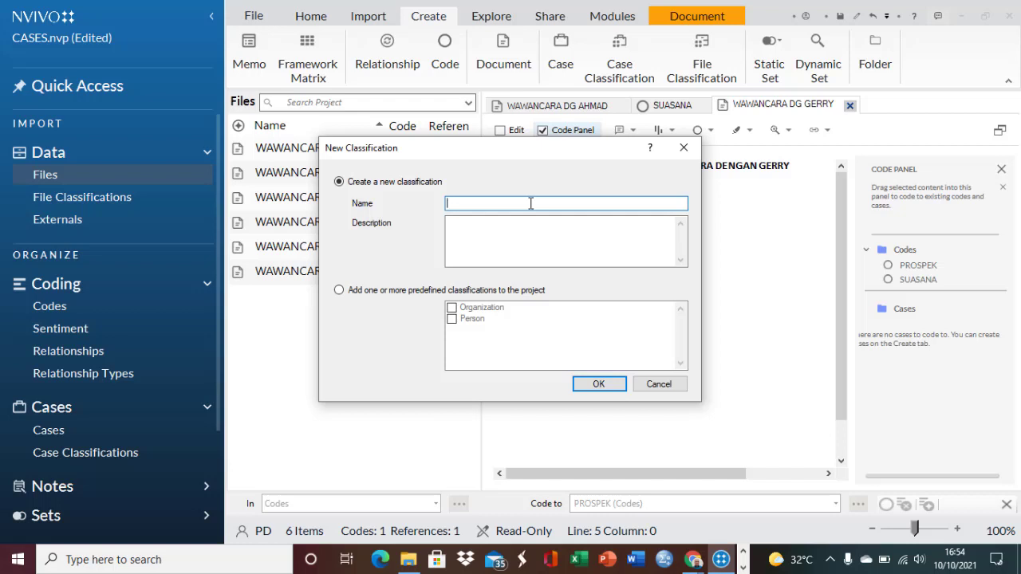
{"action": "type", "text": "KARYAWAN"}
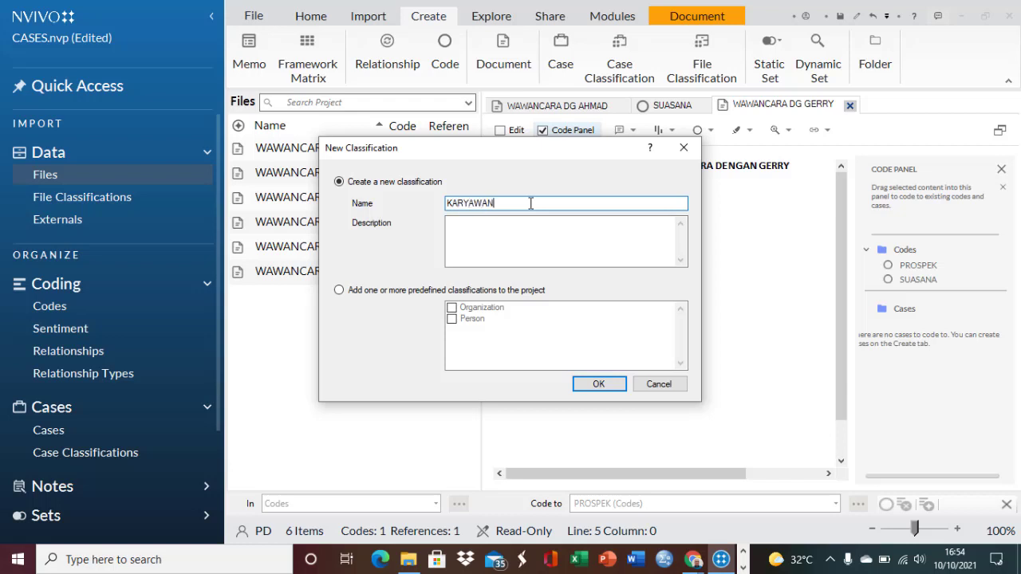
{"action": "left_click", "coordinate": [598, 385]}
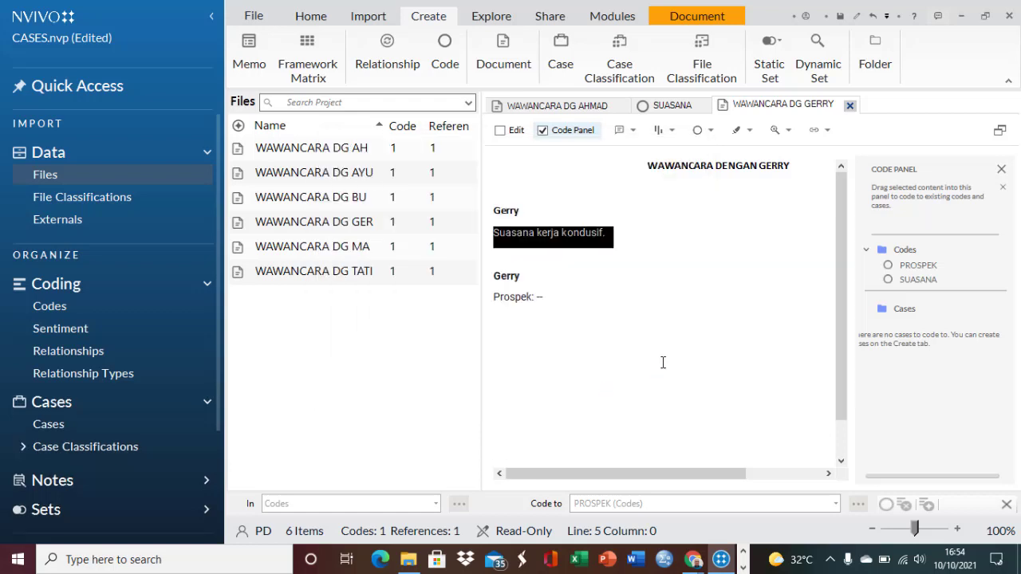
List the case classifications and close the two remaining interview documents and the SUASANA code.
{"action": "left_click", "coordinate": [121, 454]}
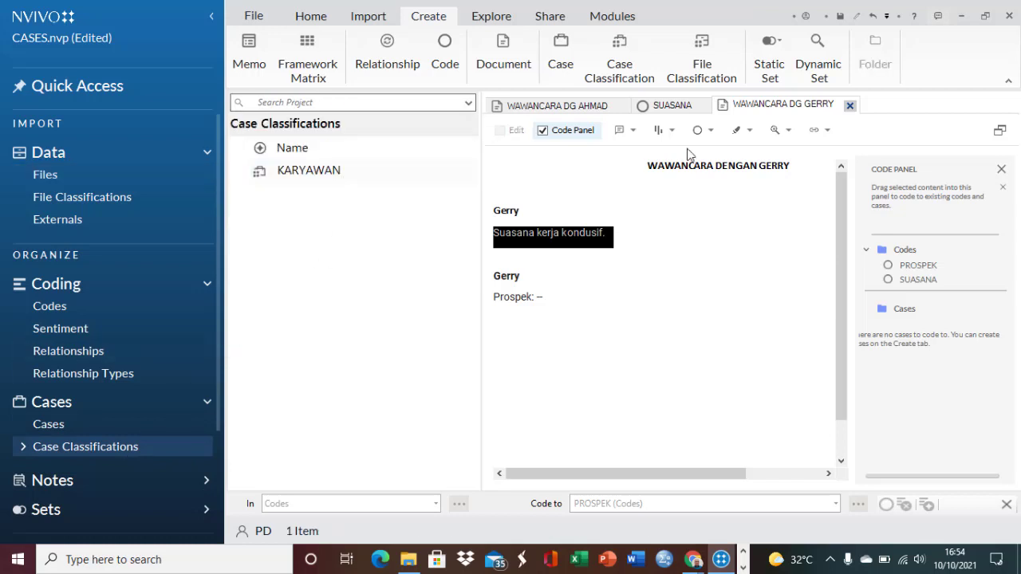
{"action": "left_click", "coordinate": [850, 105]}
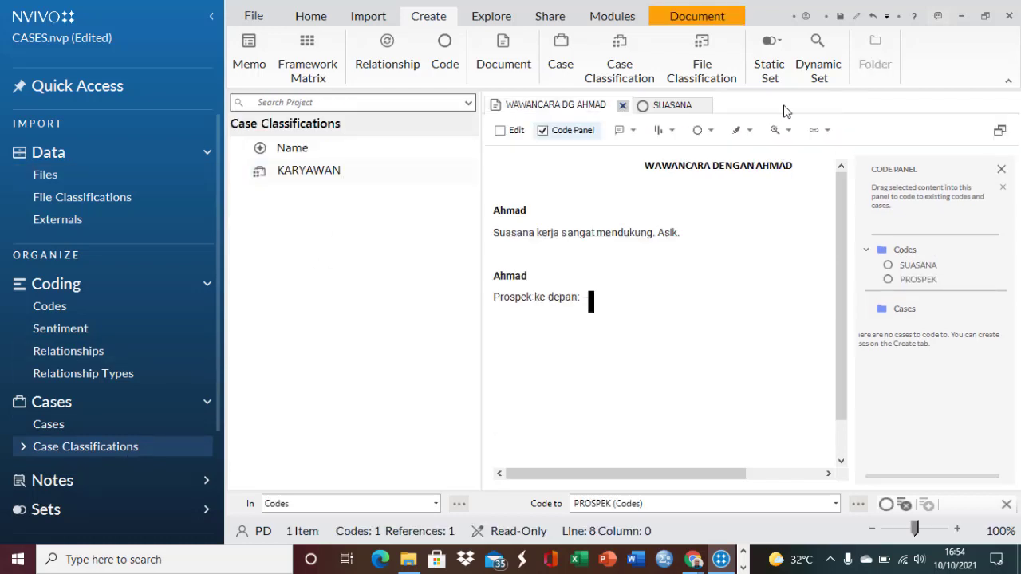
{"action": "left_click", "coordinate": [703, 105]}
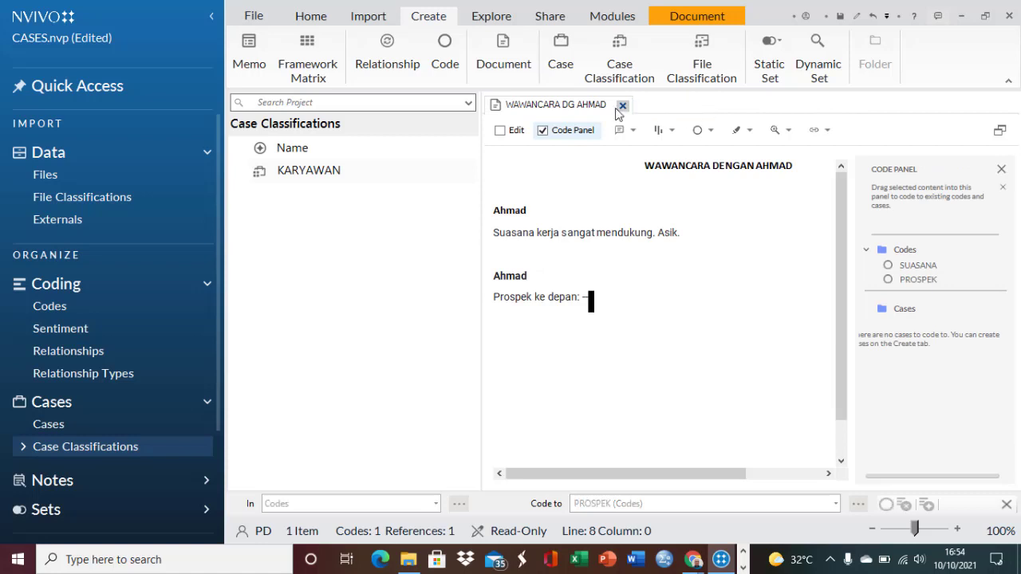
{"action": "left_click", "coordinate": [623, 106]}
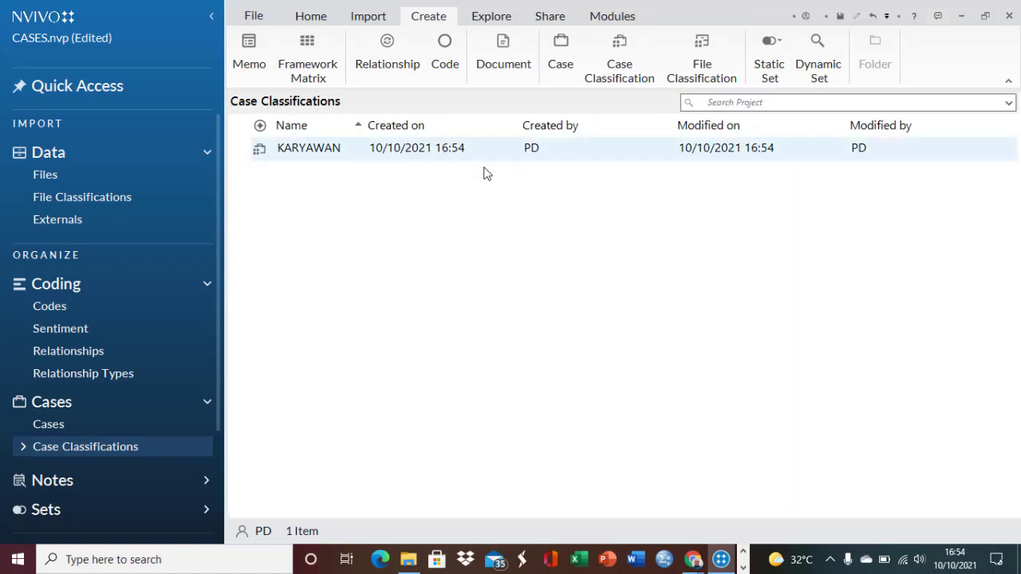
Add a text attribute SEX with the values Pria and Wanita to the KARYAWAN classification.
{"action": "right_click", "coordinate": [355, 154]}
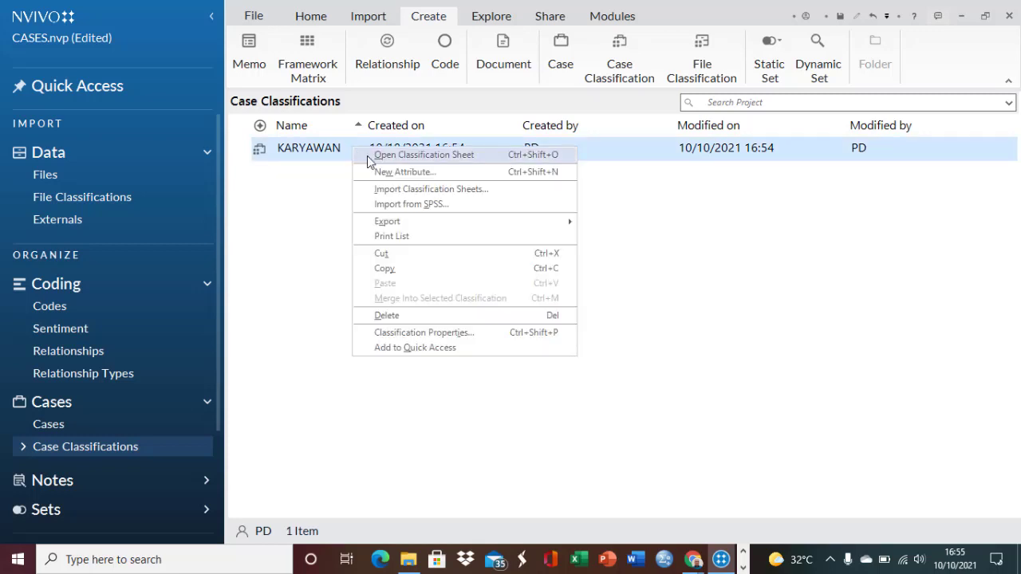
{"action": "left_click", "coordinate": [453, 170]}
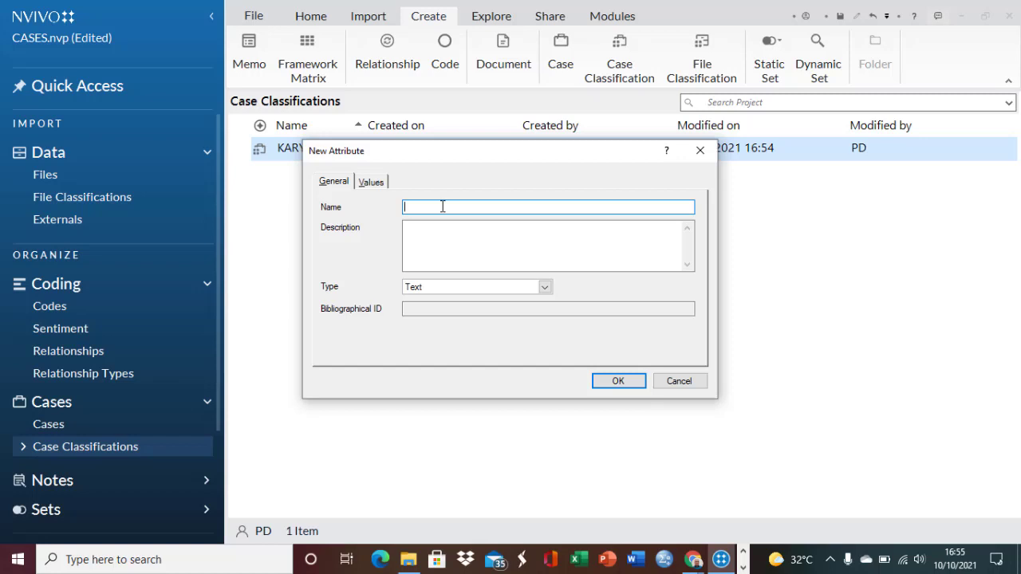
{"action": "type", "text": "SEX"}
{"action": "left_click", "coordinate": [370, 182]}
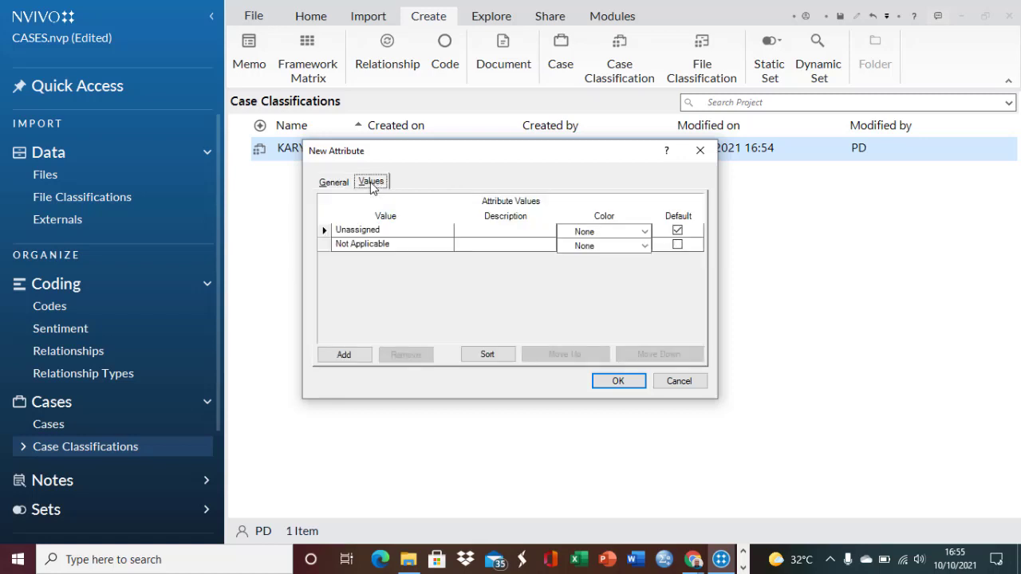
{"action": "left_click", "coordinate": [346, 356]}
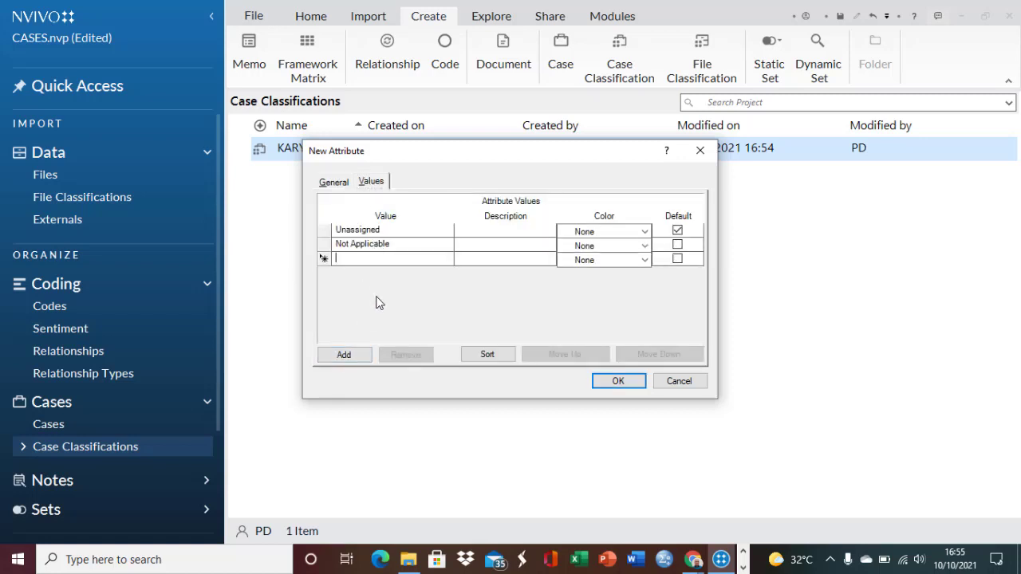
{"action": "type", "text": "Pria"}
{"action": "left_click", "coordinate": [333, 359]}
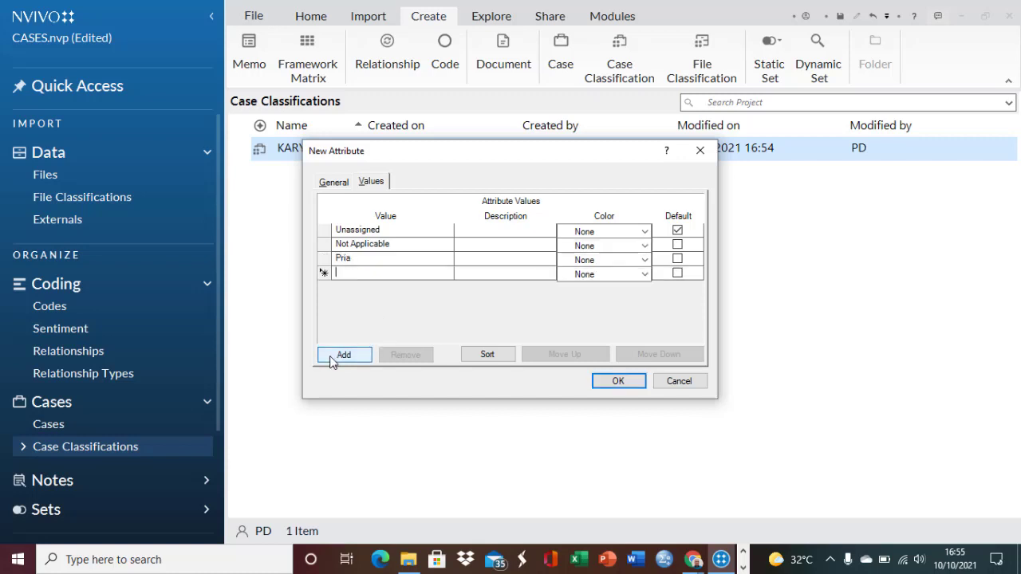
{"action": "type", "text": "Wanita"}
{"action": "left_click", "coordinate": [618, 381]}
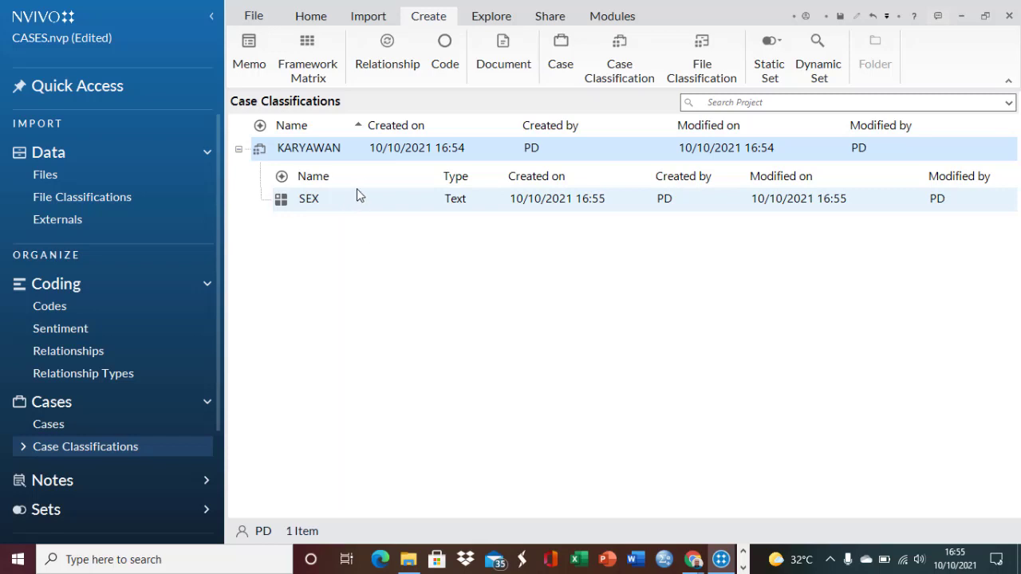
Add a text attribute STATUS with the values Tetap and Kontrak to the KARYAWAN classification.
{"action": "right_click", "coordinate": [356, 154]}
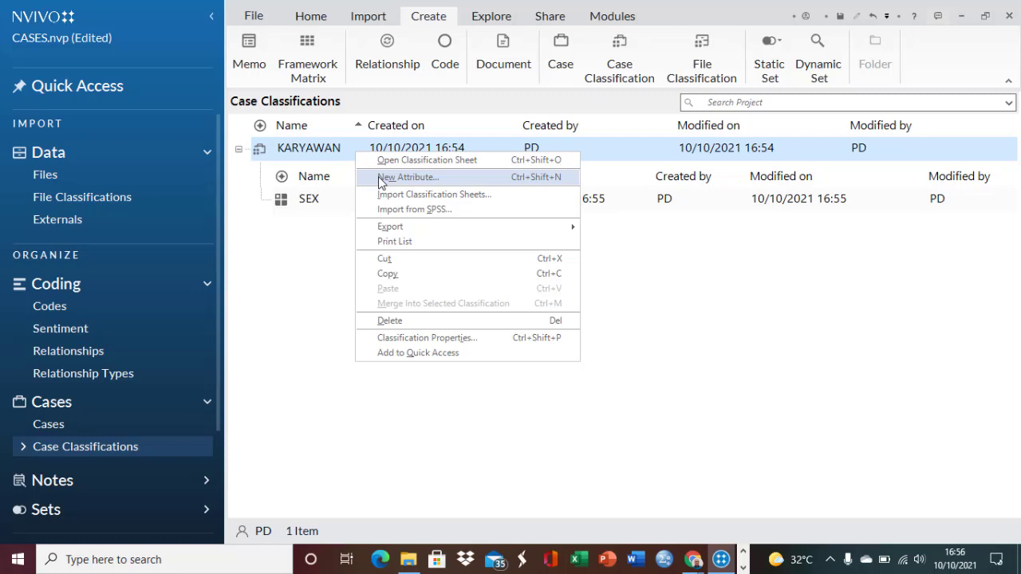
{"action": "left_click", "coordinate": [380, 179]}
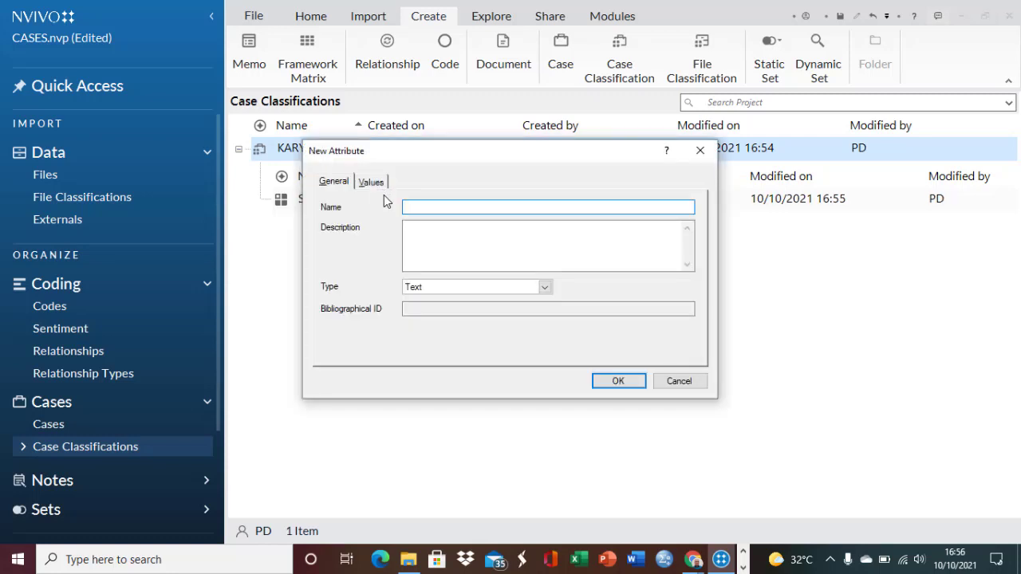
{"action": "type", "text": "STATUS"}
{"action": "left_click", "coordinate": [375, 183]}
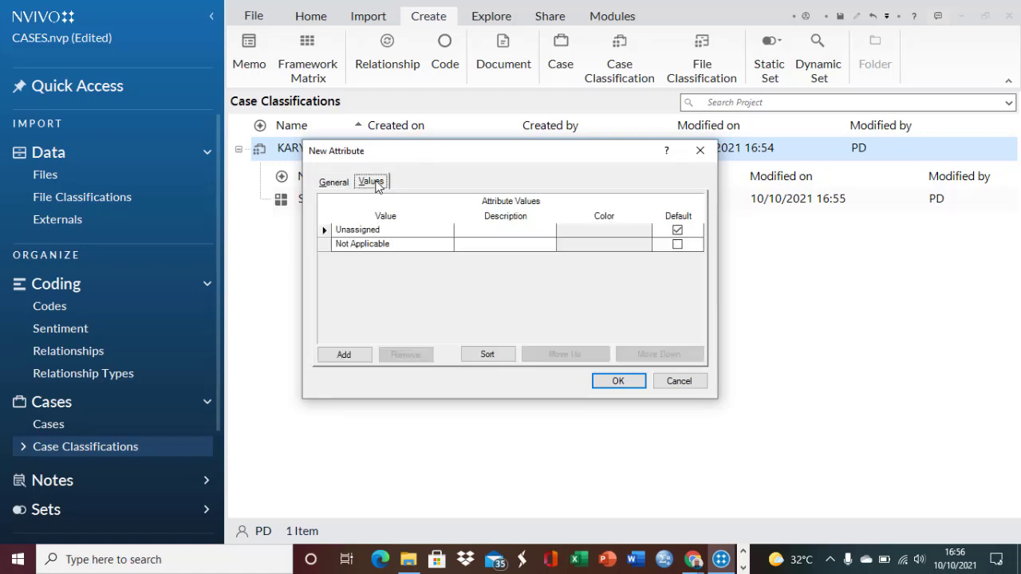
{"action": "left_click", "coordinate": [343, 356]}
{"action": "type", "text": "Tetap"}
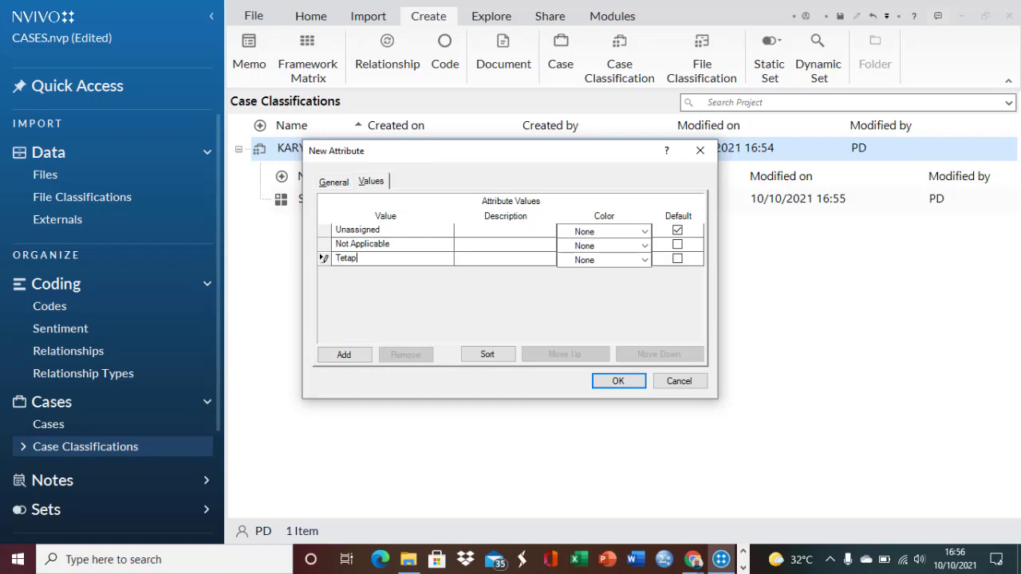
{"action": "left_click", "coordinate": [349, 355]}
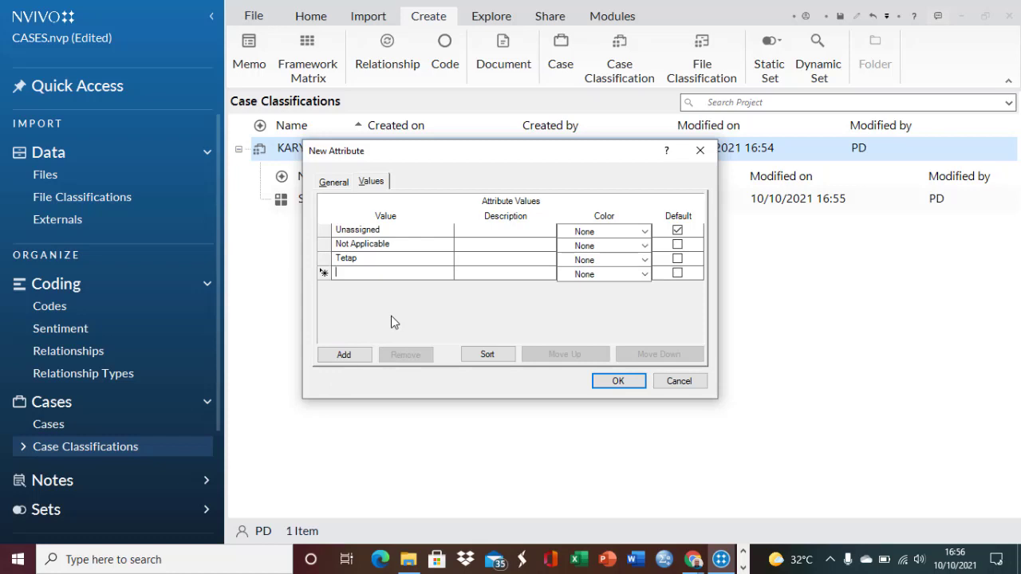
{"action": "type", "text": "Kontrak"}
{"action": "left_click", "coordinate": [611, 383]}
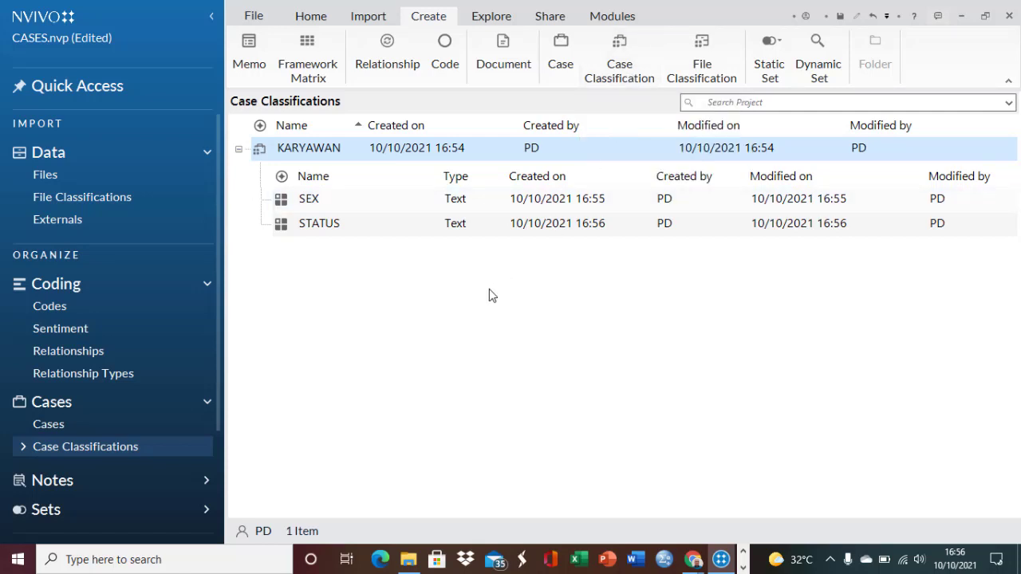
Create cases from all six interview files and assign them to the KARYAWAN case classification.
{"action": "left_click", "coordinate": [152, 310]}
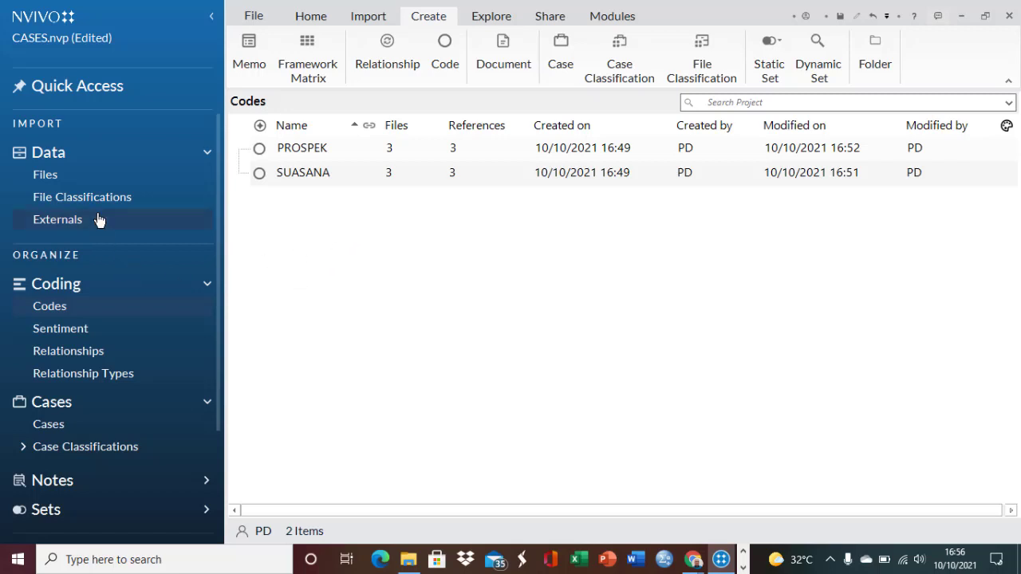
{"action": "left_click", "coordinate": [86, 182]}
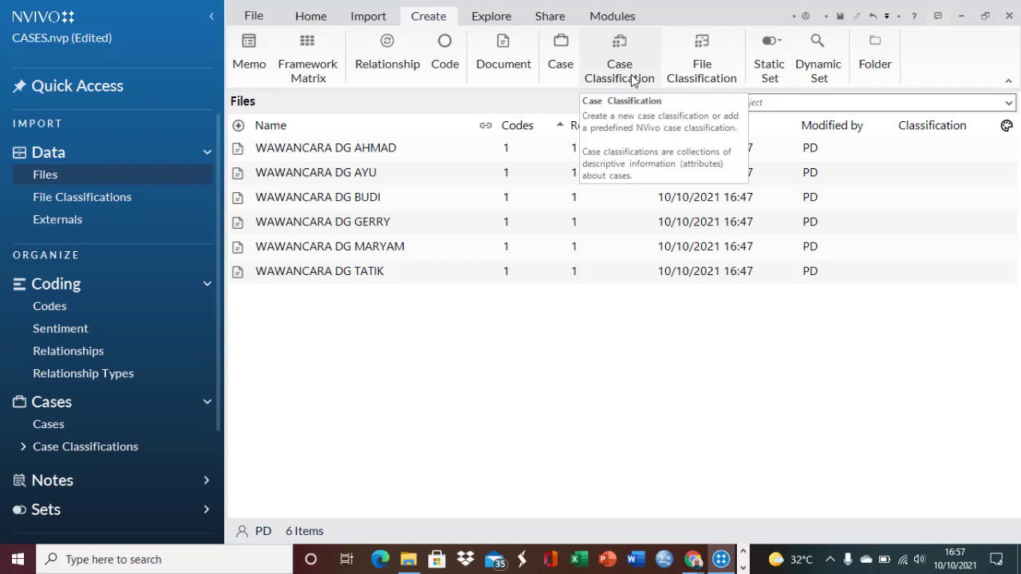
{"action": "left_click", "coordinate": [401, 153]}
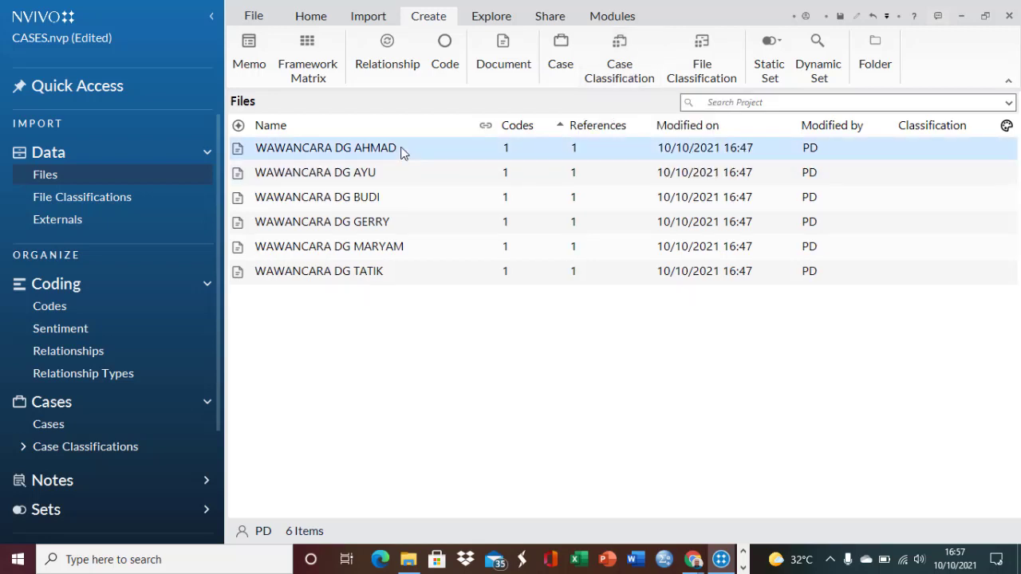
{"action": "left_click", "coordinate": [405, 277], "text": "shift"}
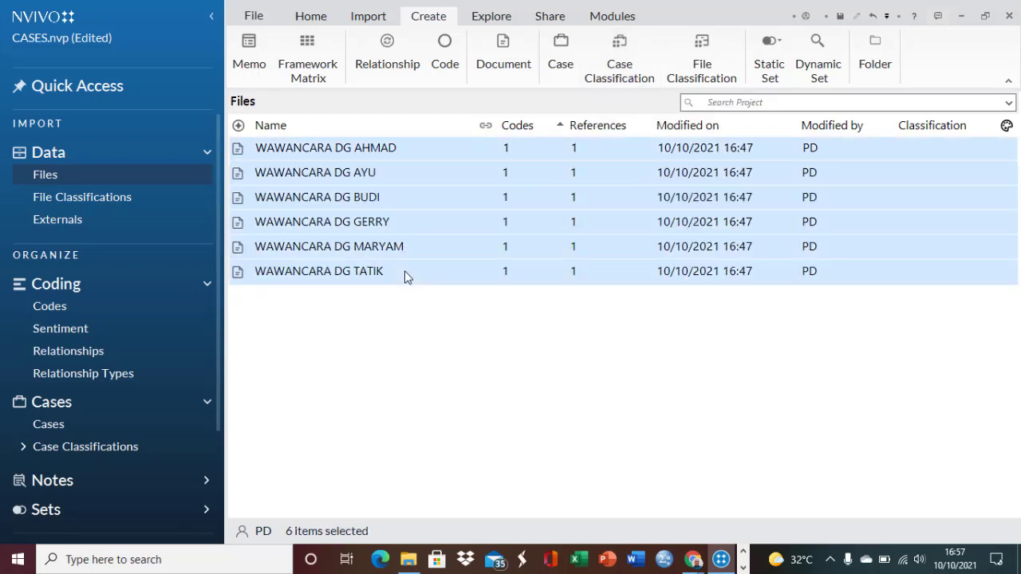
{"action": "right_click", "coordinate": [443, 150]}
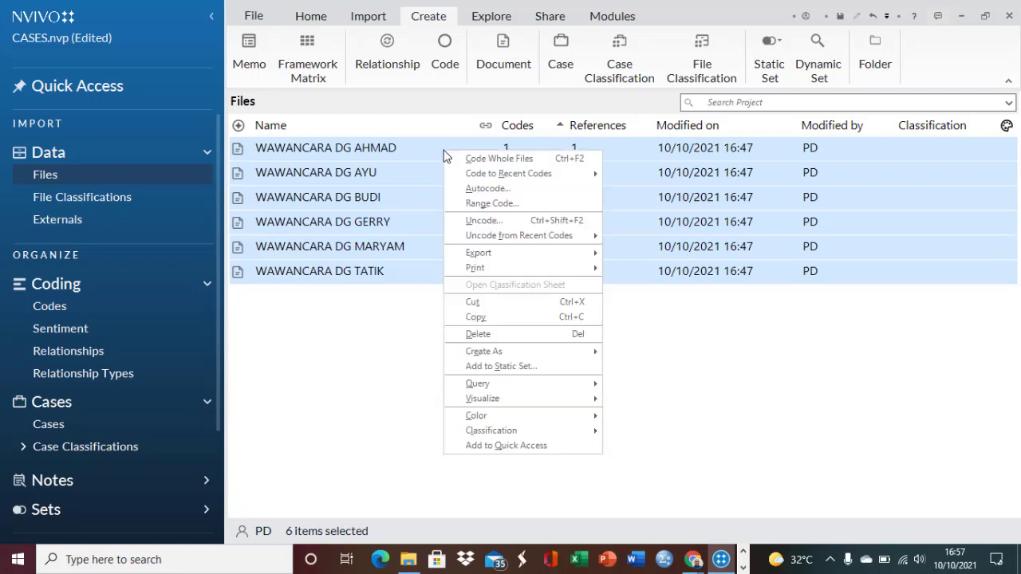
{"action": "mouse_move", "coordinate": [502, 431]}
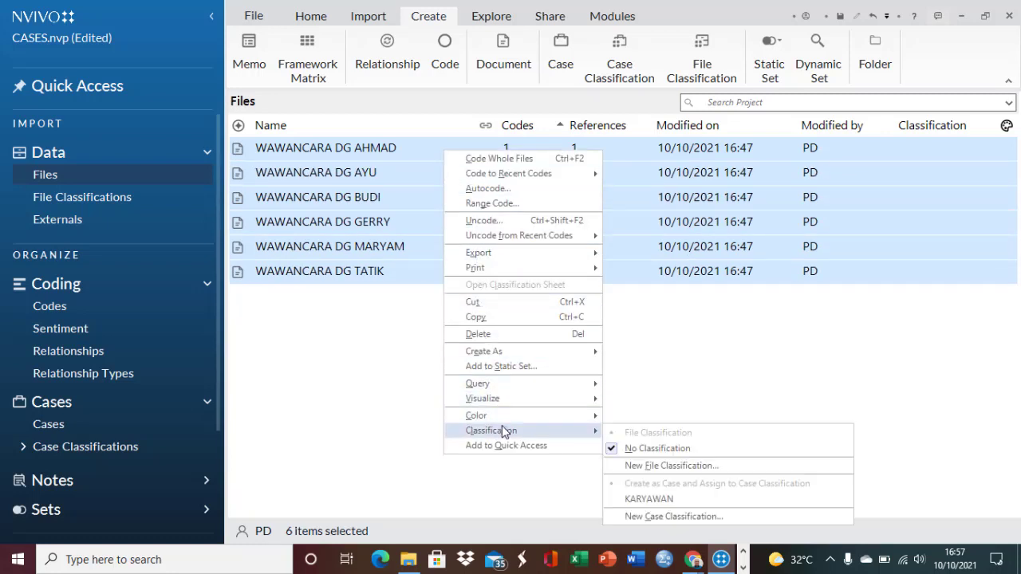
{"action": "left_click", "coordinate": [640, 502]}
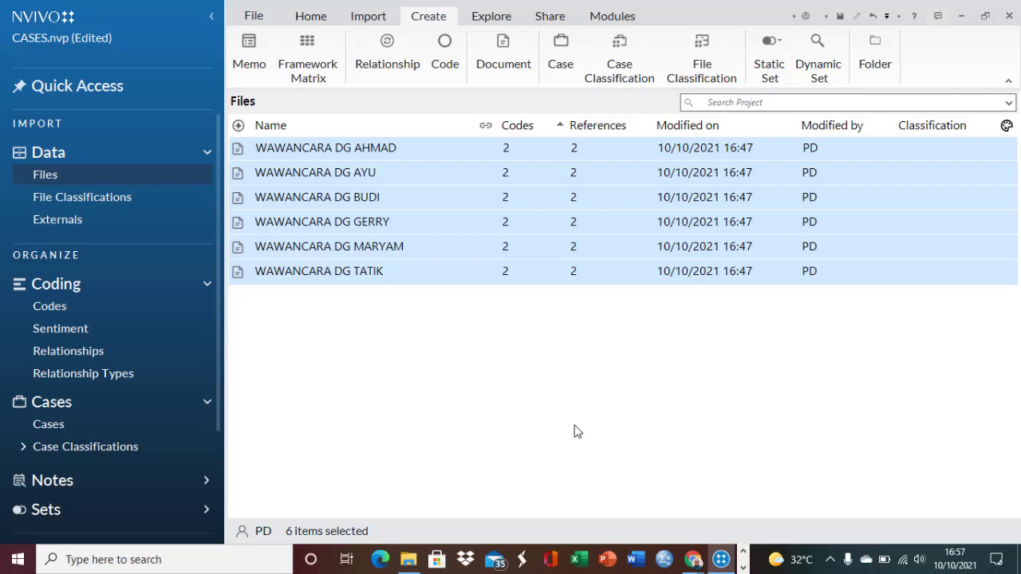
Open the KARYAWAN classification sheet from the cases list, collapse the navigation pane and widen the sheet's case name column to show full names.
{"action": "left_click", "coordinate": [114, 427]}
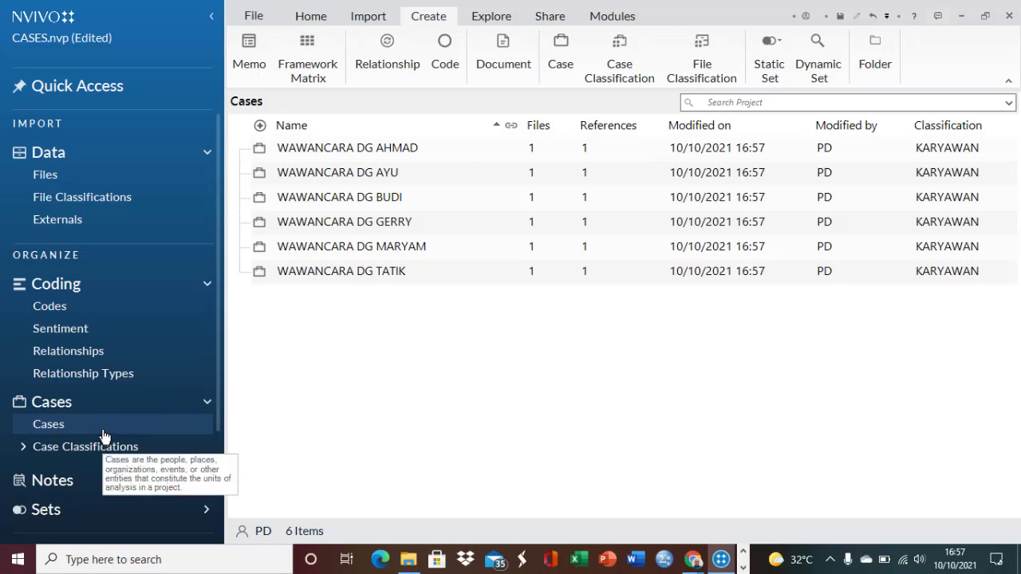
{"action": "left_click", "coordinate": [409, 157]}
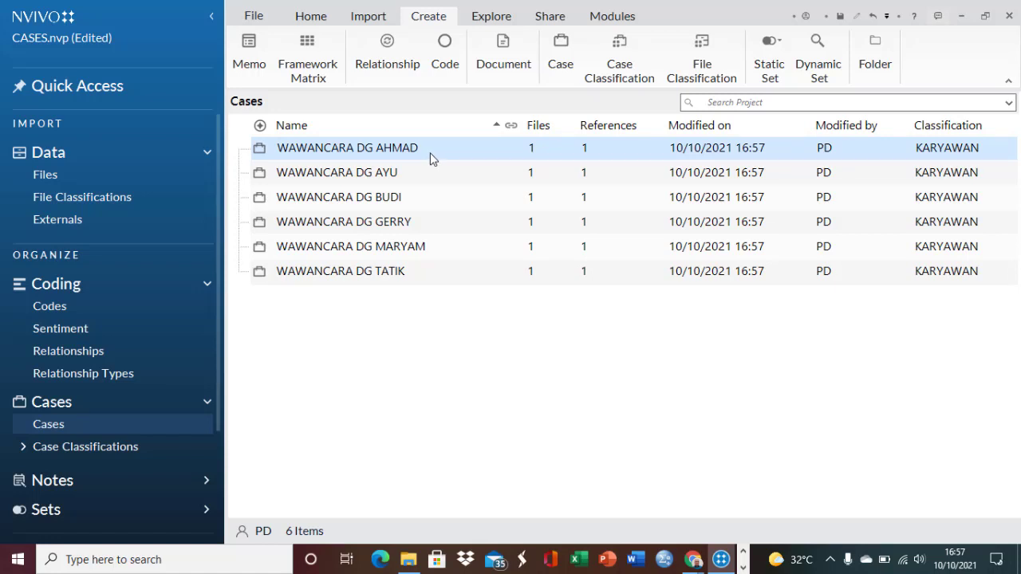
{"action": "right_click", "coordinate": [430, 159]}
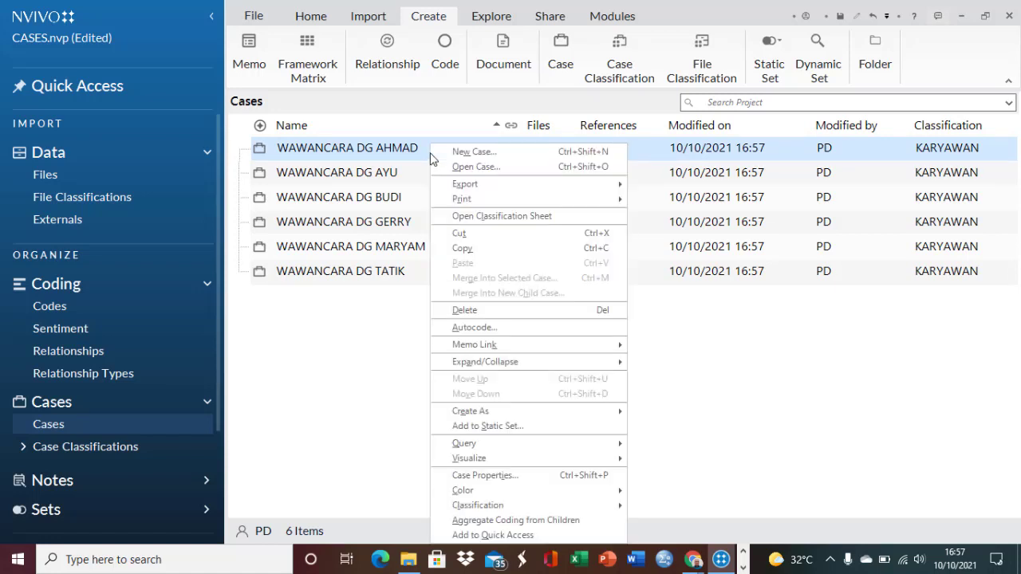
{"action": "left_click", "coordinate": [474, 217]}
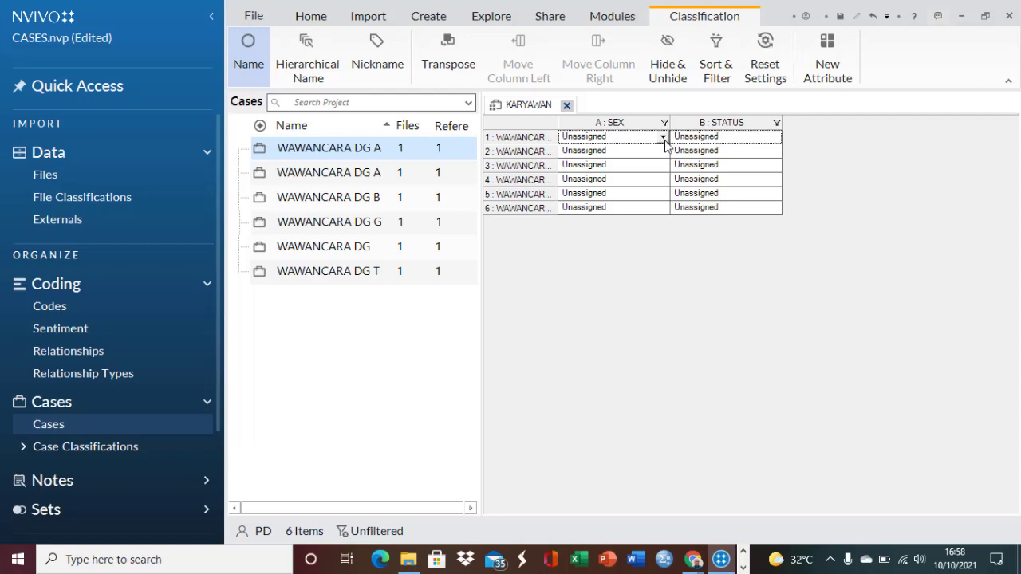
{"action": "left_click", "coordinate": [211, 18]}
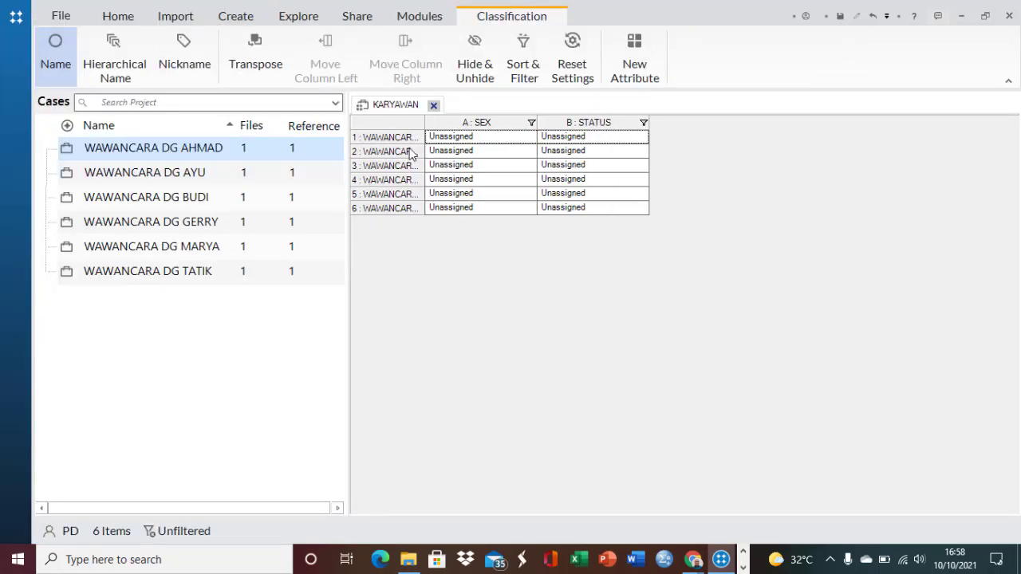
{"action": "left_click_drag", "start_coordinate": [425, 125], "coordinate": [540, 141]}
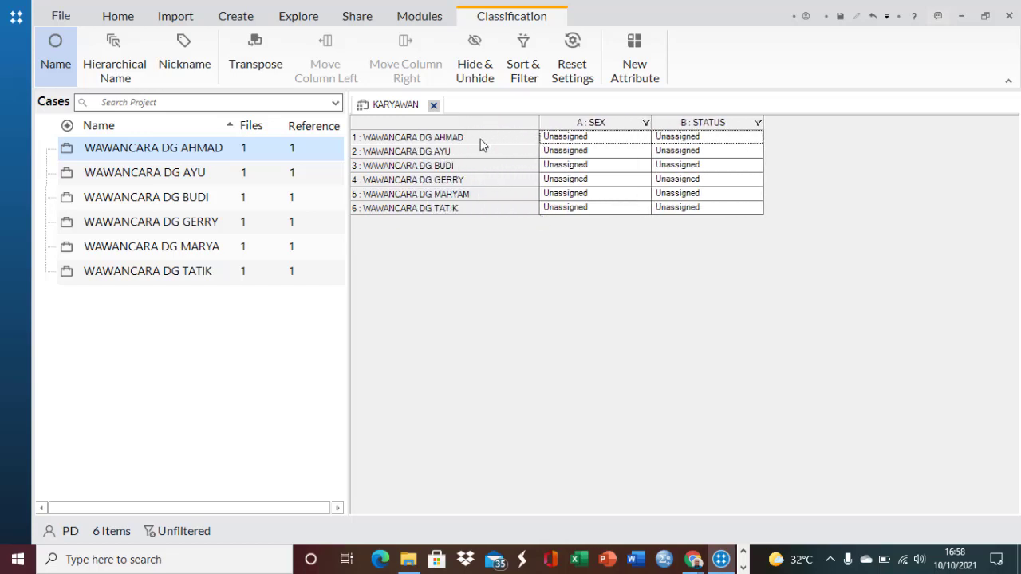
Set the first case in the classification sheet to SEX Pria and STATUS Tetap.
{"action": "left_click", "coordinate": [645, 138]}
{"action": "left_click", "coordinate": [645, 138]}
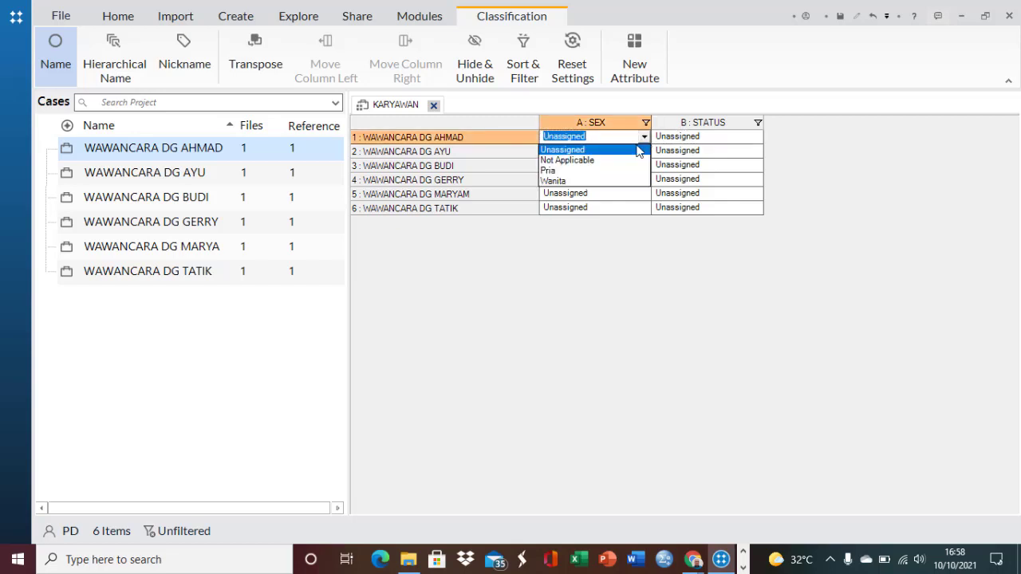
{"action": "left_click", "coordinate": [612, 170]}
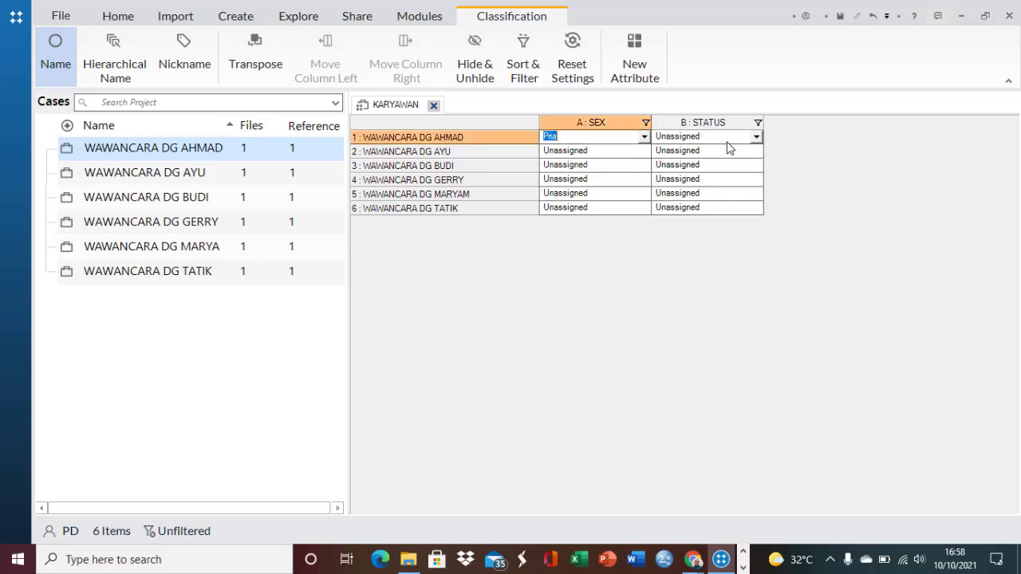
{"action": "left_click", "coordinate": [756, 139]}
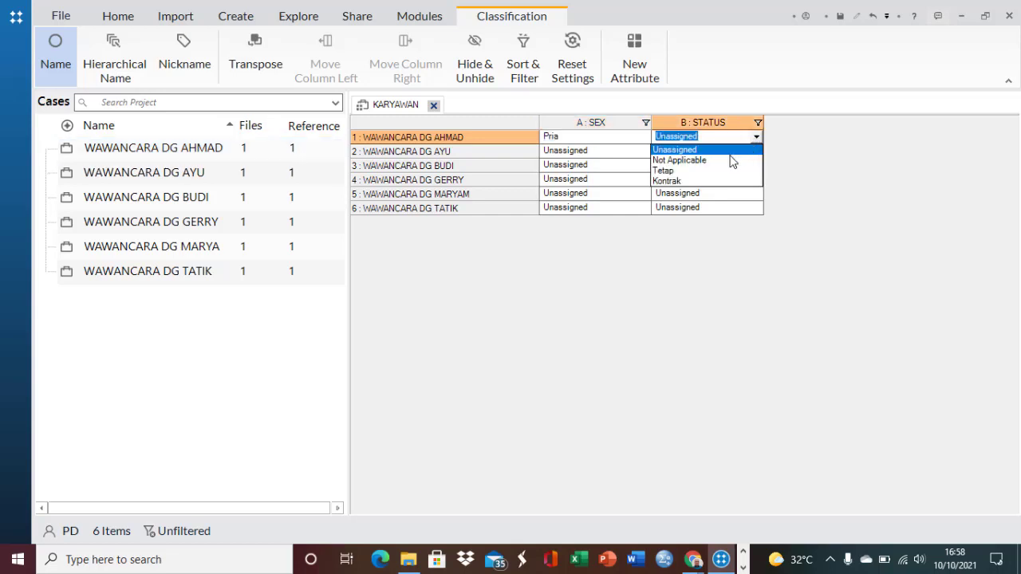
{"action": "left_click", "coordinate": [721, 172]}
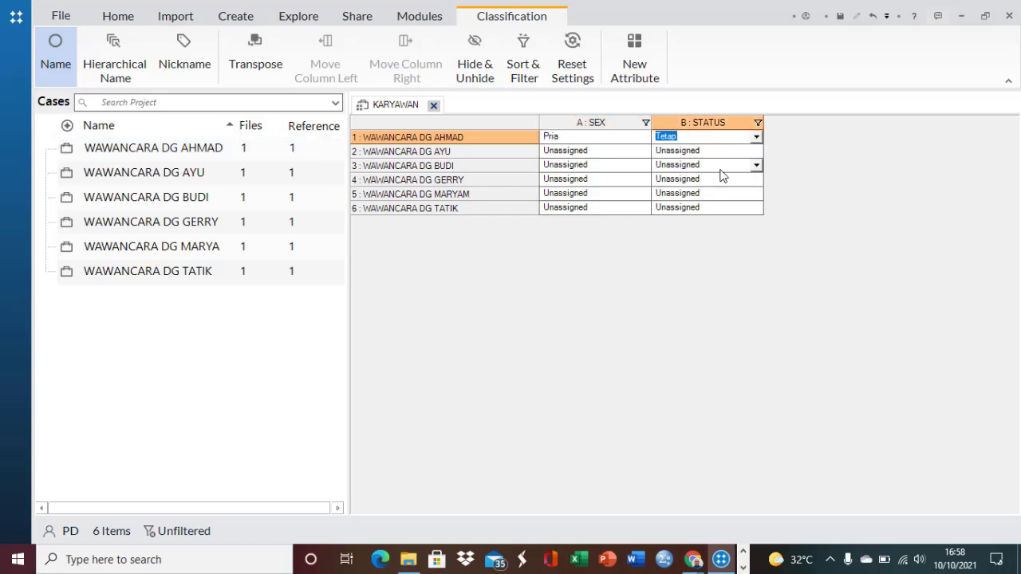
Assign SEX Wanita and STATUS Kontrak to the second case in the classification sheet.
{"action": "left_click", "coordinate": [486, 151]}
{"action": "left_click", "coordinate": [645, 151]}
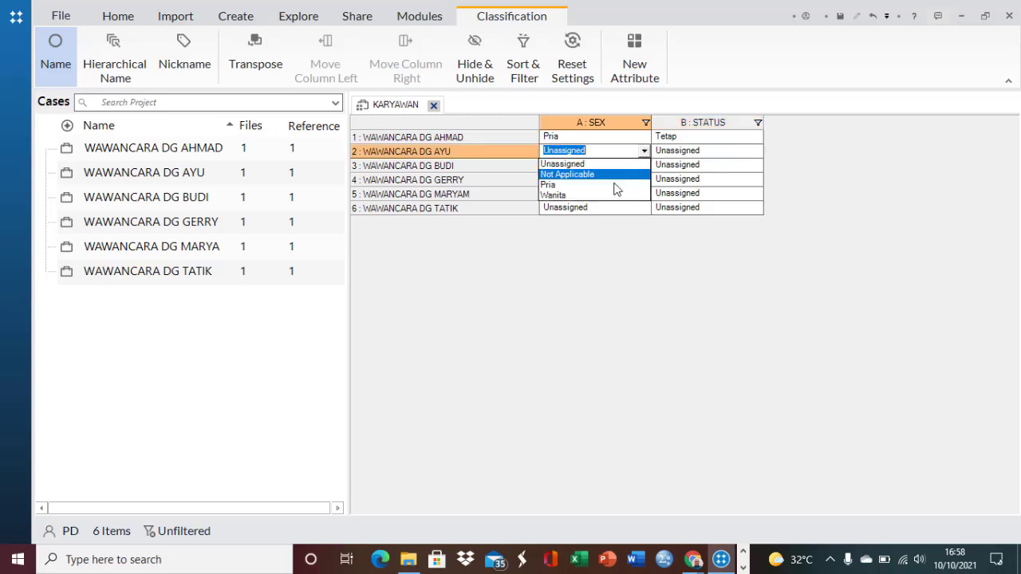
{"action": "left_click", "coordinate": [611, 196]}
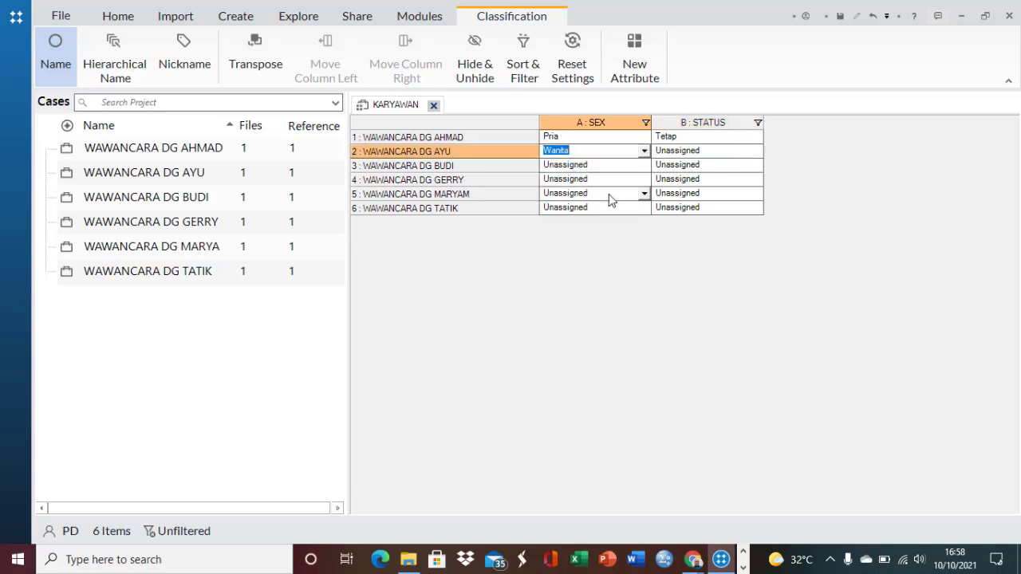
{"action": "left_click", "coordinate": [756, 152]}
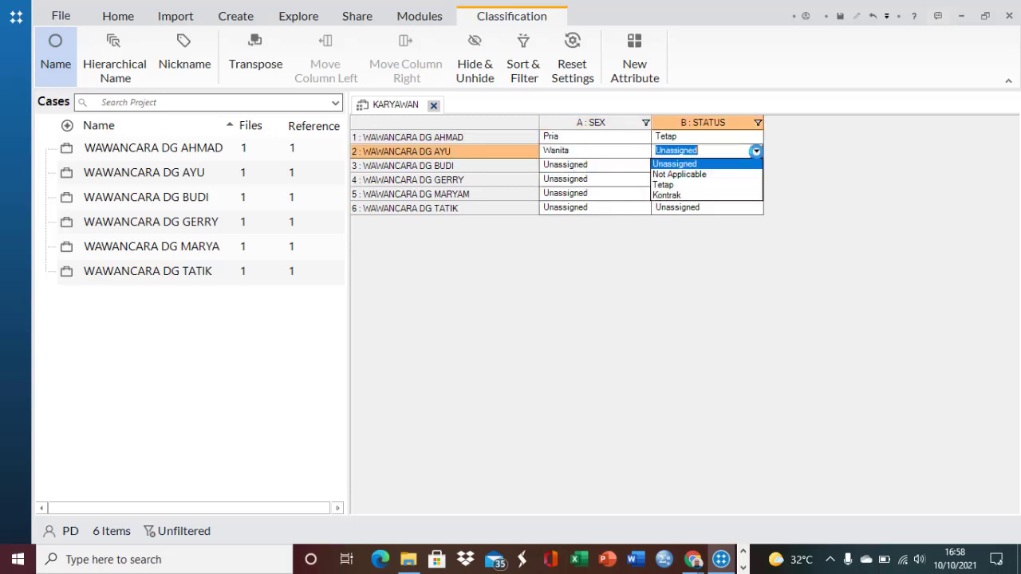
{"action": "left_click", "coordinate": [721, 196]}
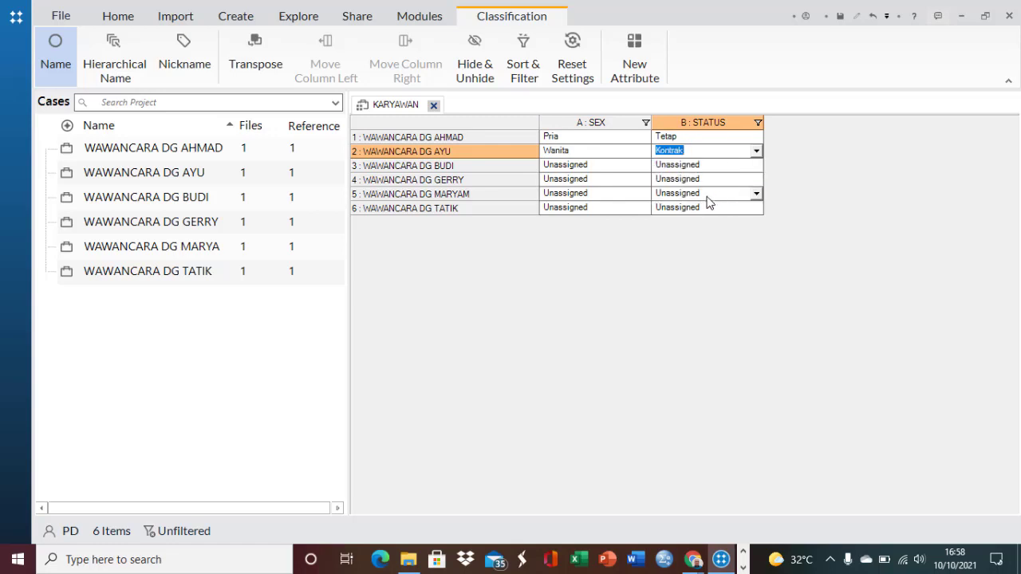
Assign SEX Pria and STATUS Tetap to the third case in the classification sheet.
{"action": "left_click", "coordinate": [500, 166]}
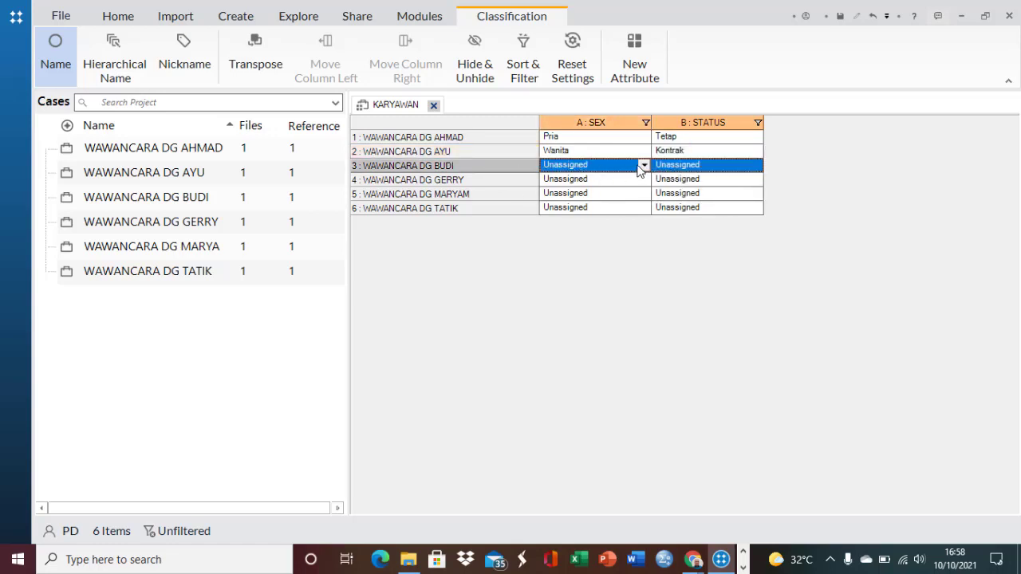
{"action": "left_click", "coordinate": [644, 165]}
{"action": "left_click", "coordinate": [621, 199]}
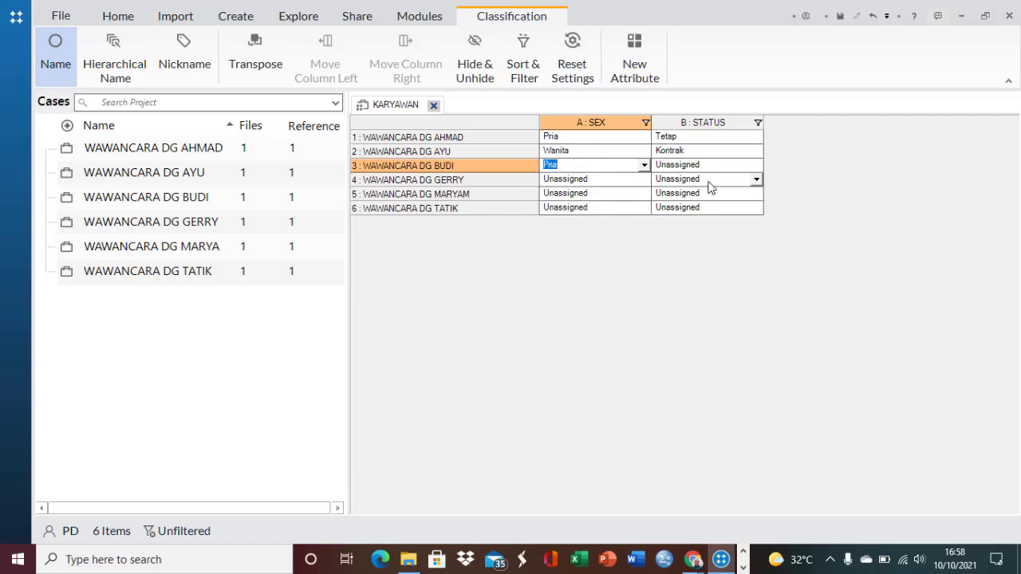
{"action": "left_click", "coordinate": [755, 164]}
{"action": "left_click", "coordinate": [755, 165]}
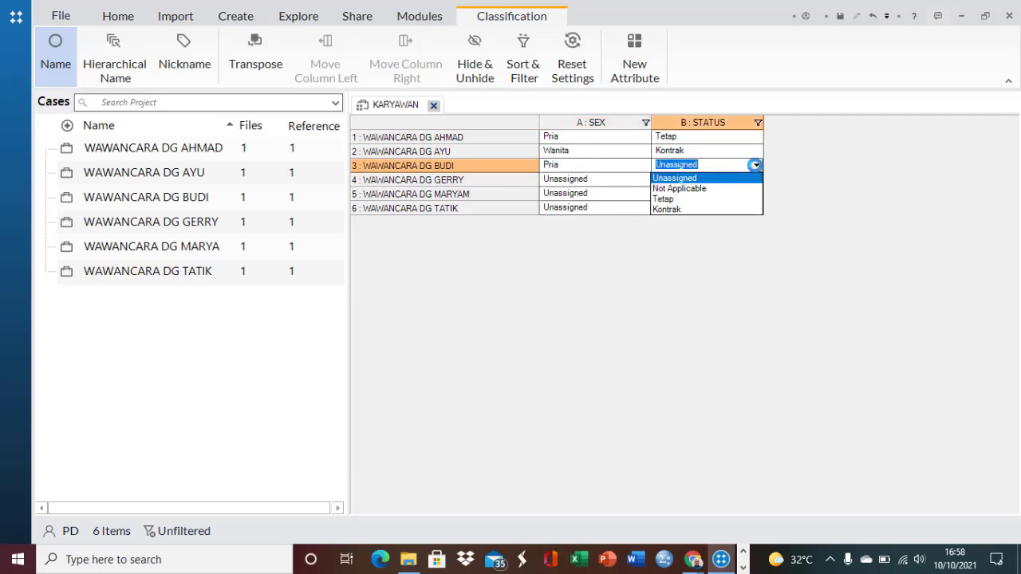
{"action": "left_click", "coordinate": [714, 199]}
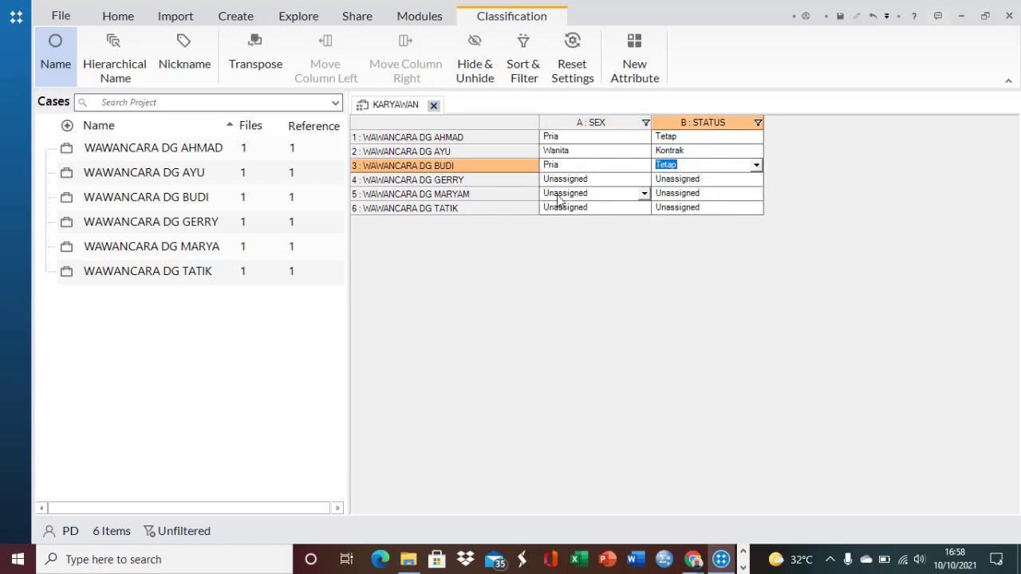
Set the fourth case's SEX to Pria and its STATUS to Tetap in the classification sheet.
{"action": "left_click", "coordinate": [521, 182]}
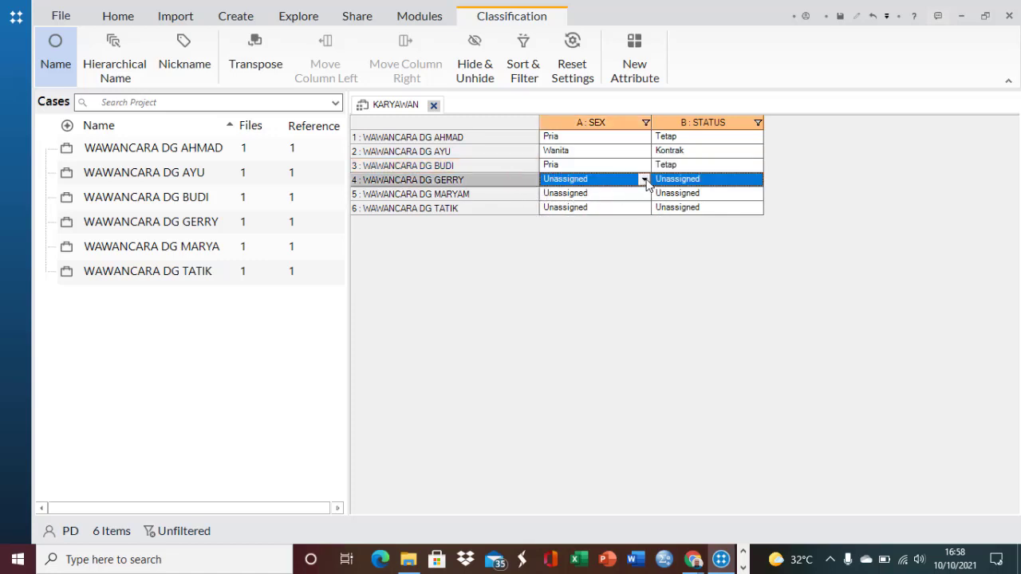
{"action": "left_click", "coordinate": [645, 181]}
{"action": "left_click", "coordinate": [611, 212]}
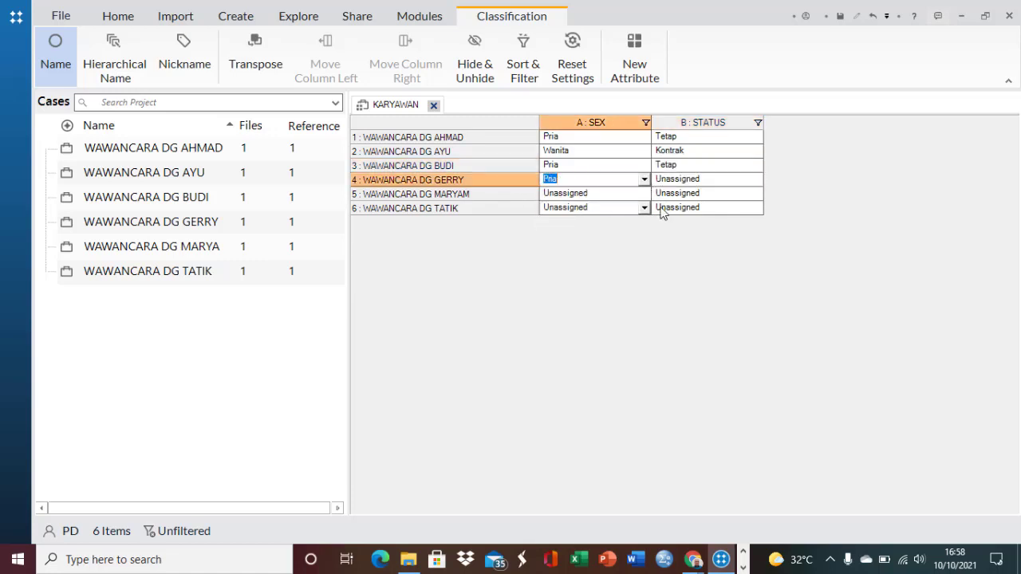
{"action": "left_click", "coordinate": [754, 179]}
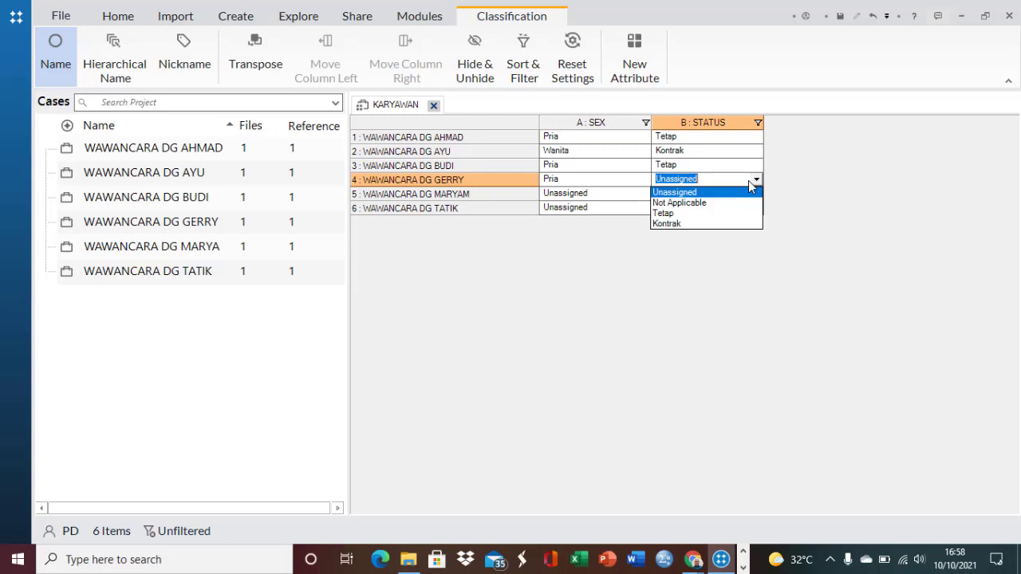
{"action": "left_click", "coordinate": [706, 214]}
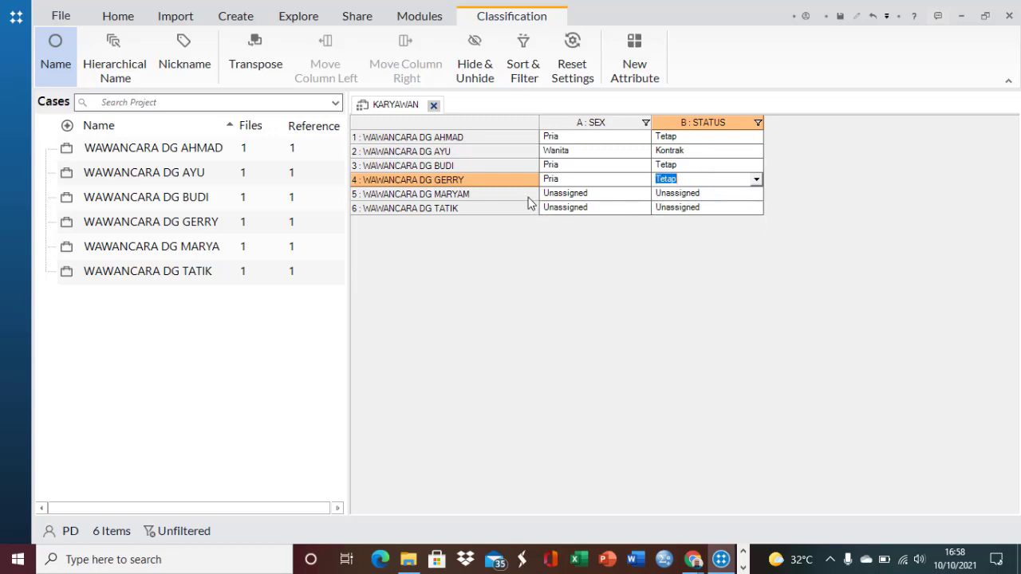
Set the fifth case's SEX to Wanita and its STATUS to Kontrak in the classification sheet.
{"action": "left_click", "coordinate": [525, 195]}
{"action": "left_click", "coordinate": [644, 194]}
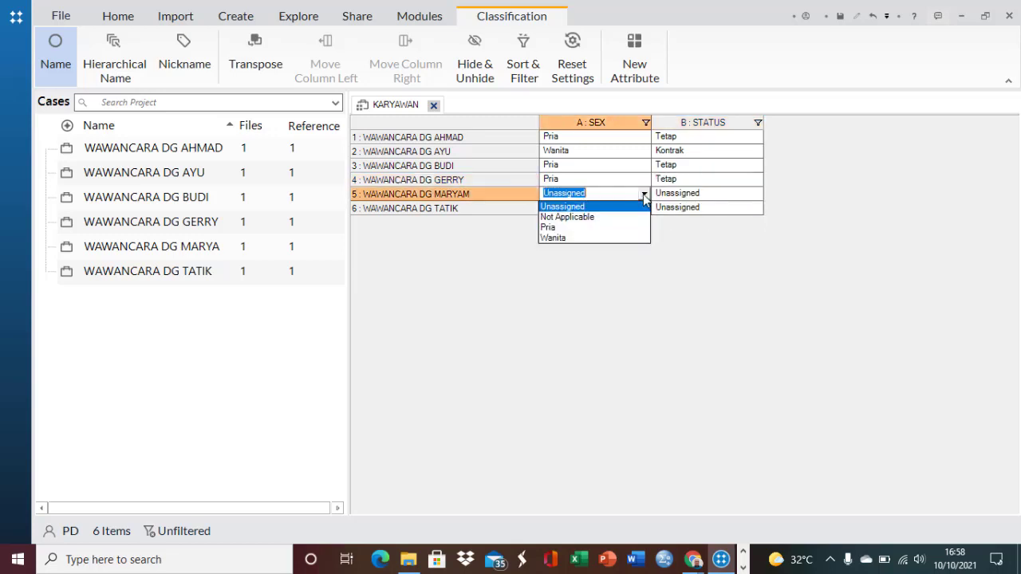
{"action": "left_click", "coordinate": [611, 237]}
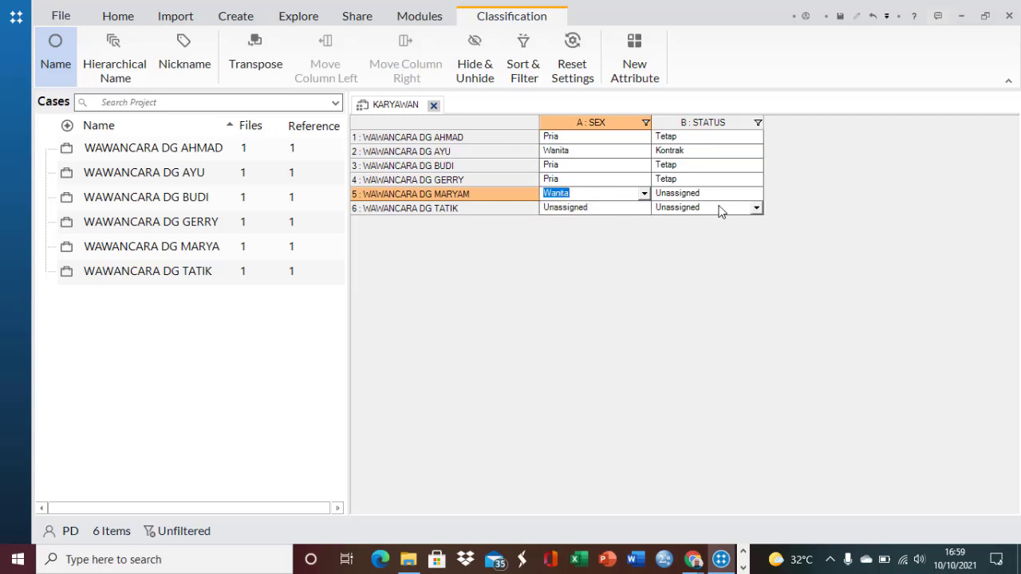
{"action": "left_click", "coordinate": [755, 194]}
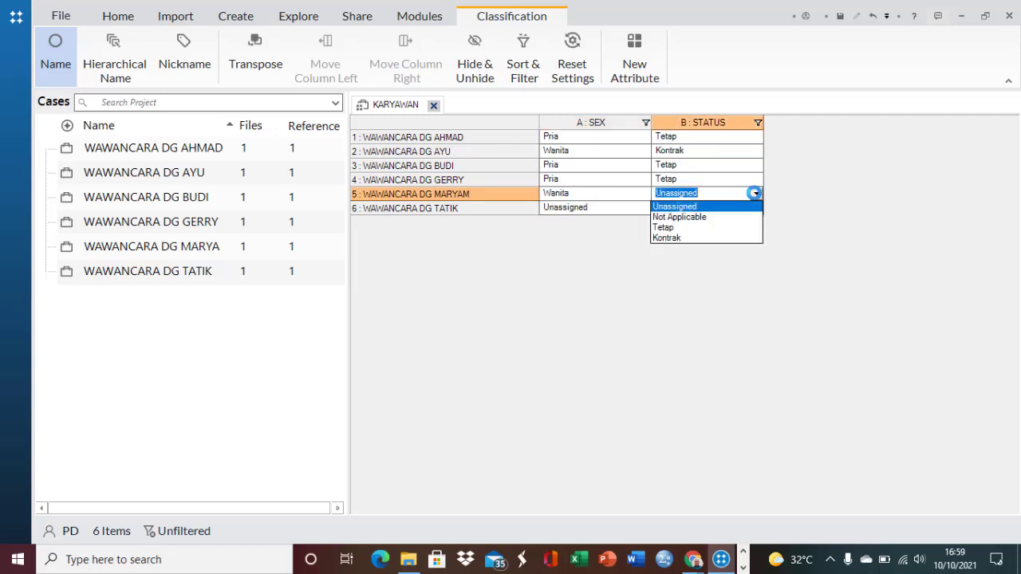
{"action": "left_click", "coordinate": [700, 237]}
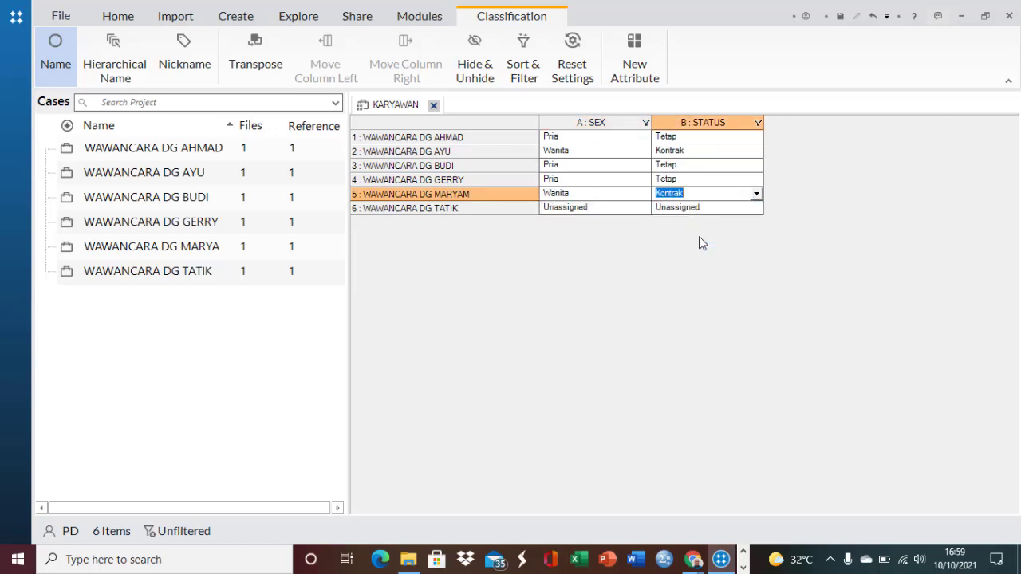
Set the sixth case's SEX to Wanita and its STATUS to Kontrak in the classification sheet.
{"action": "left_click", "coordinate": [483, 209]}
{"action": "left_click", "coordinate": [643, 208]}
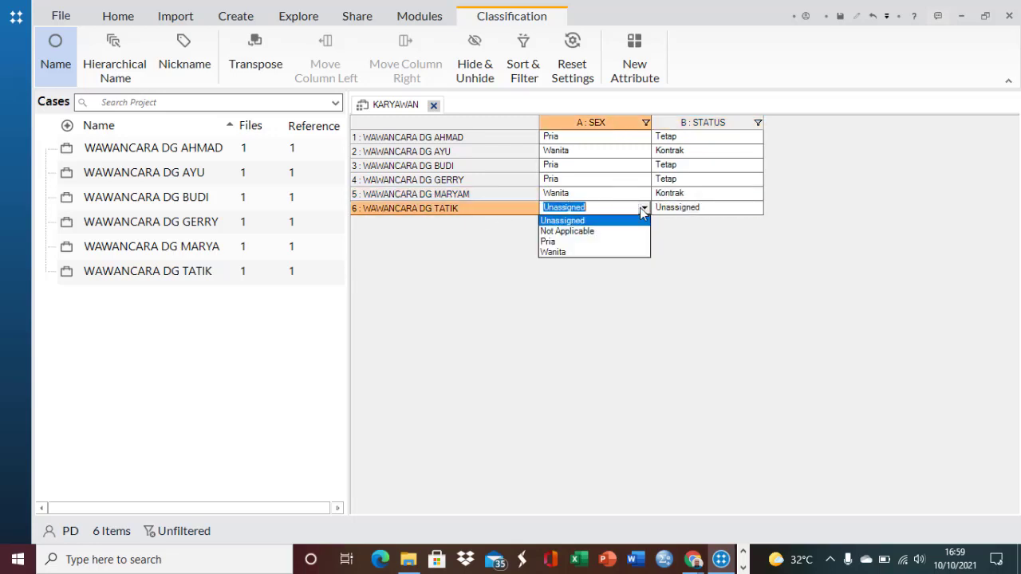
{"action": "left_click", "coordinate": [603, 252]}
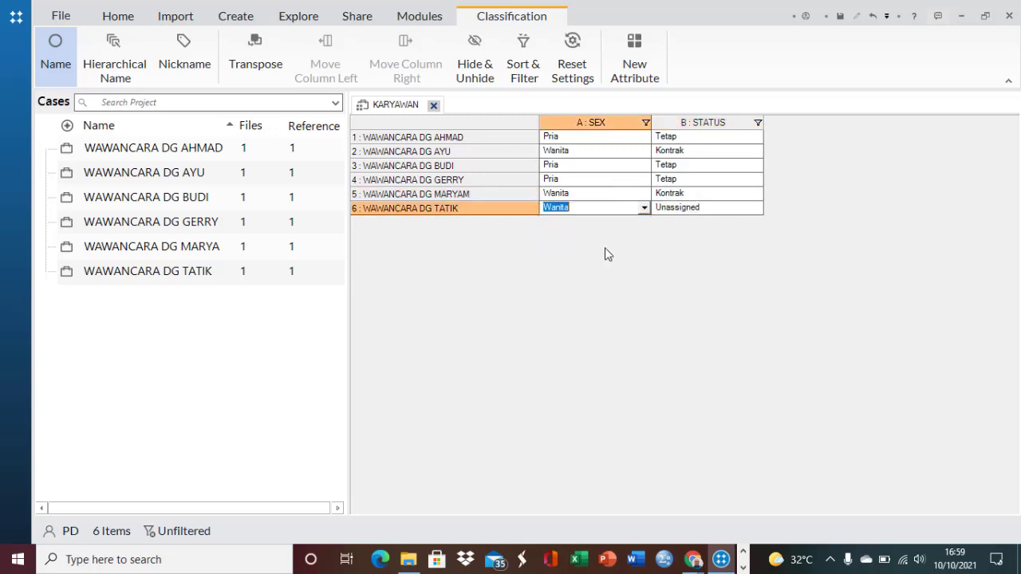
{"action": "left_click", "coordinate": [754, 209]}
{"action": "left_click", "coordinate": [755, 207]}
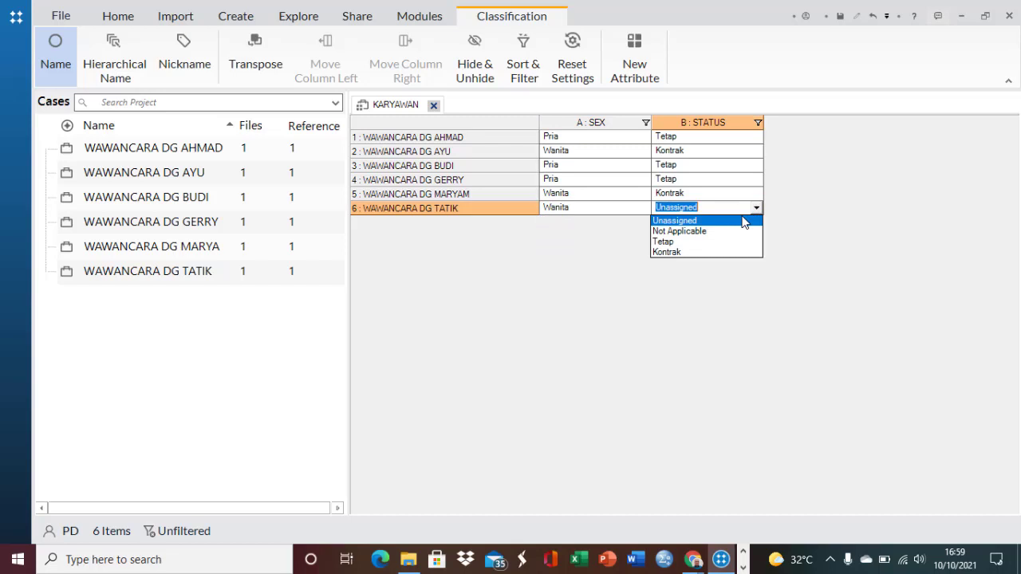
{"action": "left_click", "coordinate": [703, 253]}
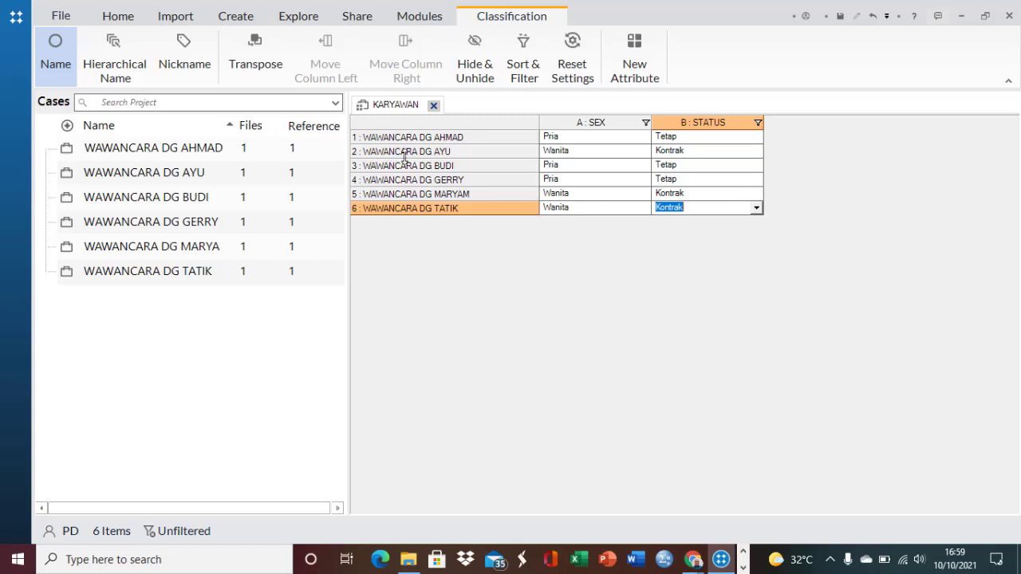
Create a Crosstab query and add the PROSPEK code to its criteria.
{"action": "left_click", "coordinate": [304, 18]}
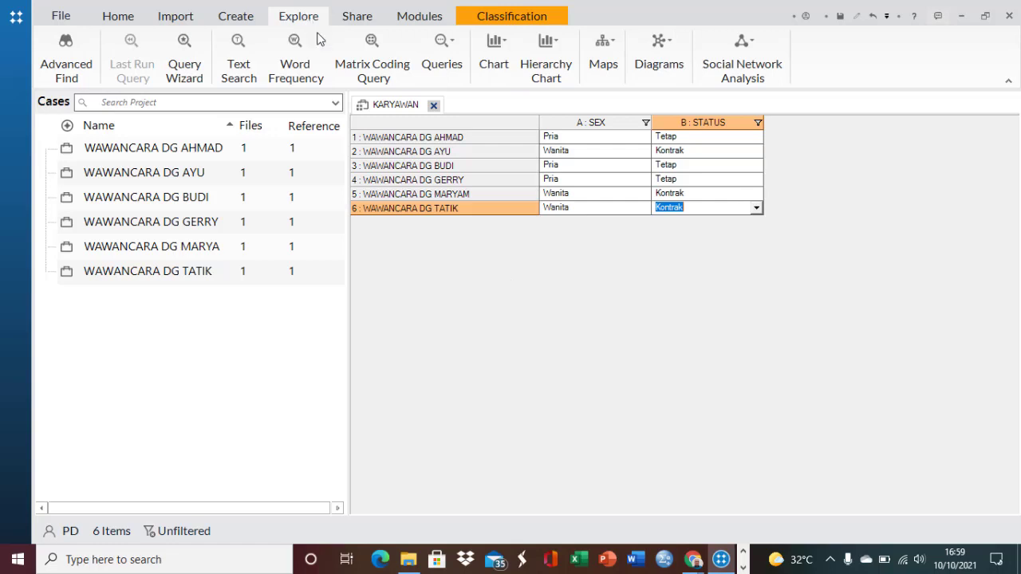
{"action": "left_click", "coordinate": [449, 66]}
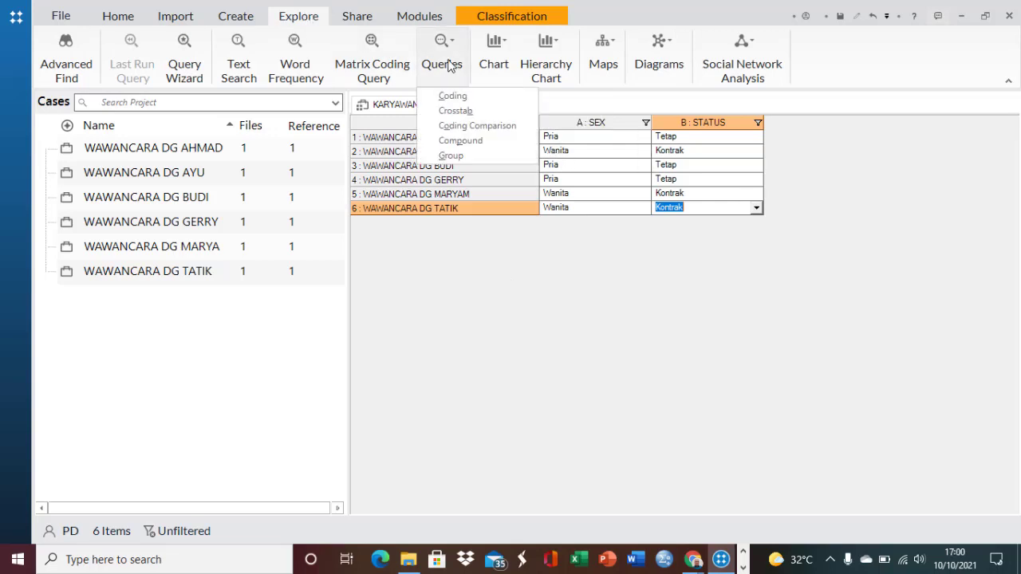
{"action": "left_click", "coordinate": [471, 113]}
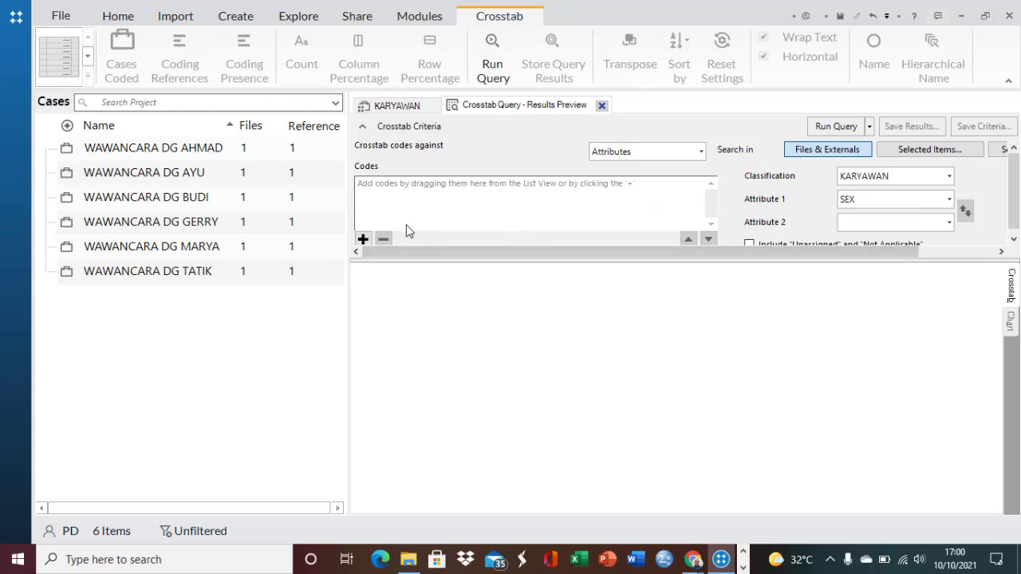
{"action": "left_click", "coordinate": [363, 239]}
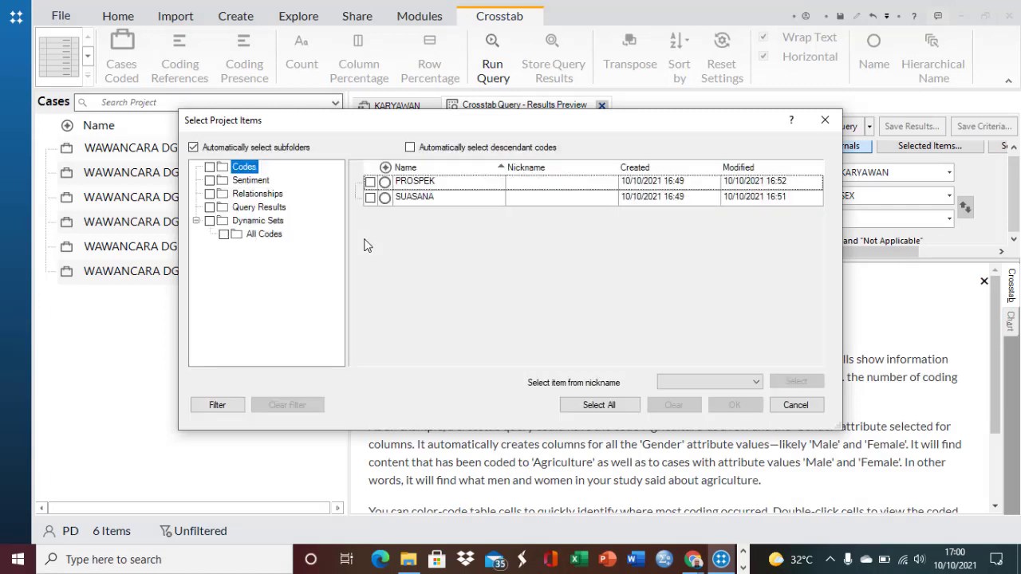
{"action": "left_click", "coordinate": [370, 184]}
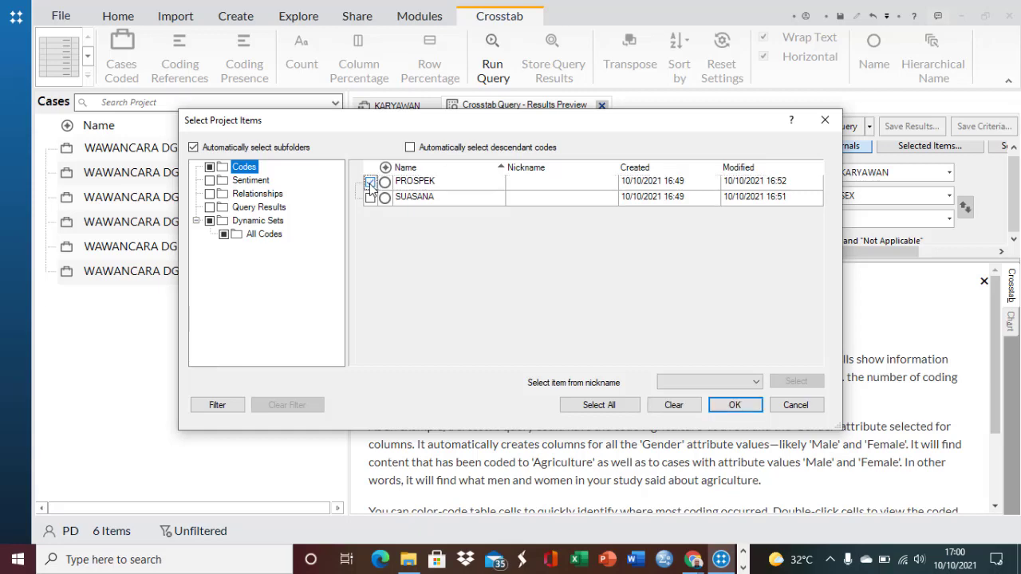
{"action": "left_click", "coordinate": [727, 407]}
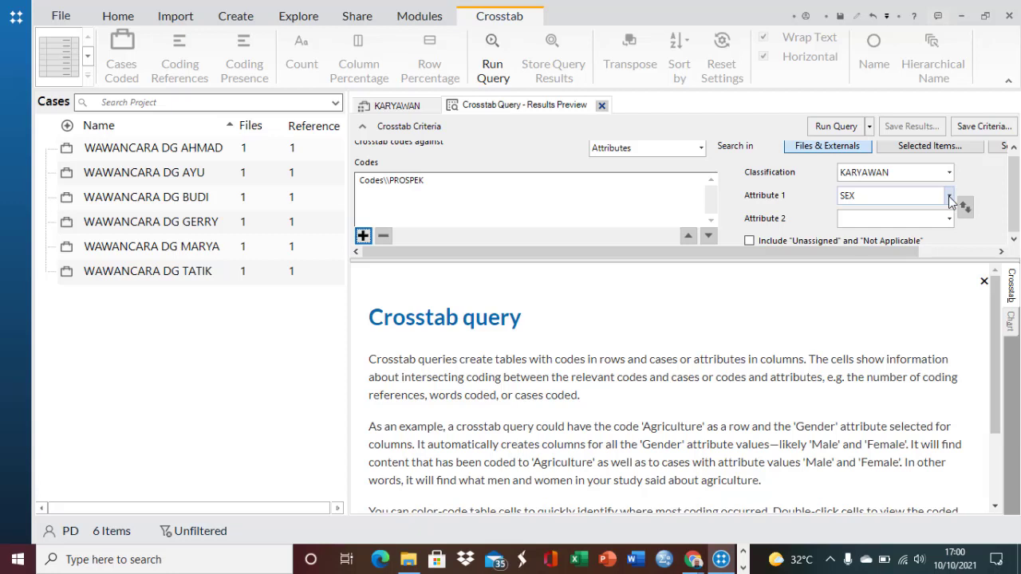
Run the PROSPEK crosstab against the SEX attribute and examine the coded case counts for Pria and Wanita as a chart.
{"action": "left_click", "coordinate": [843, 127]}
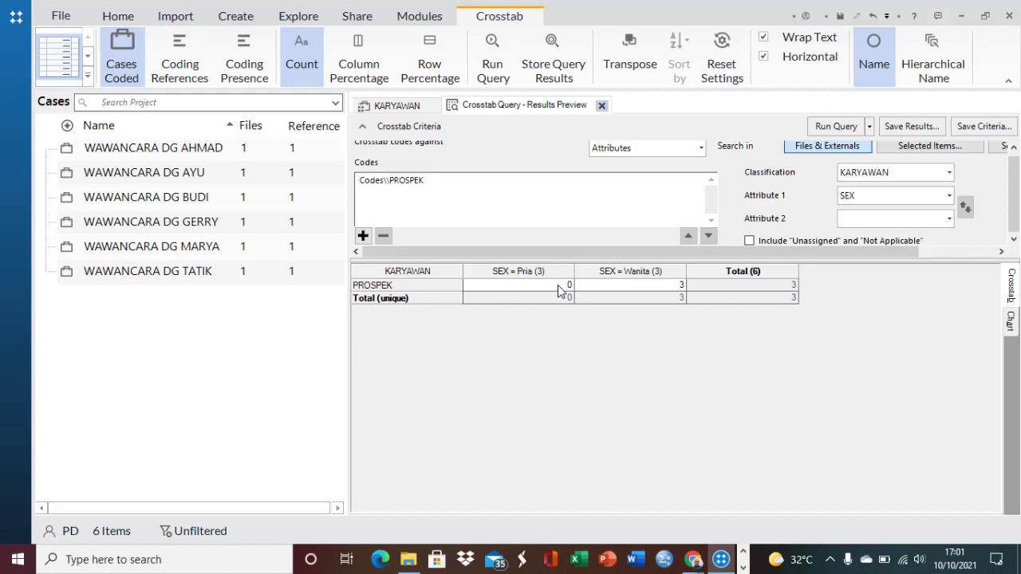
{"action": "left_click", "coordinate": [1011, 321]}
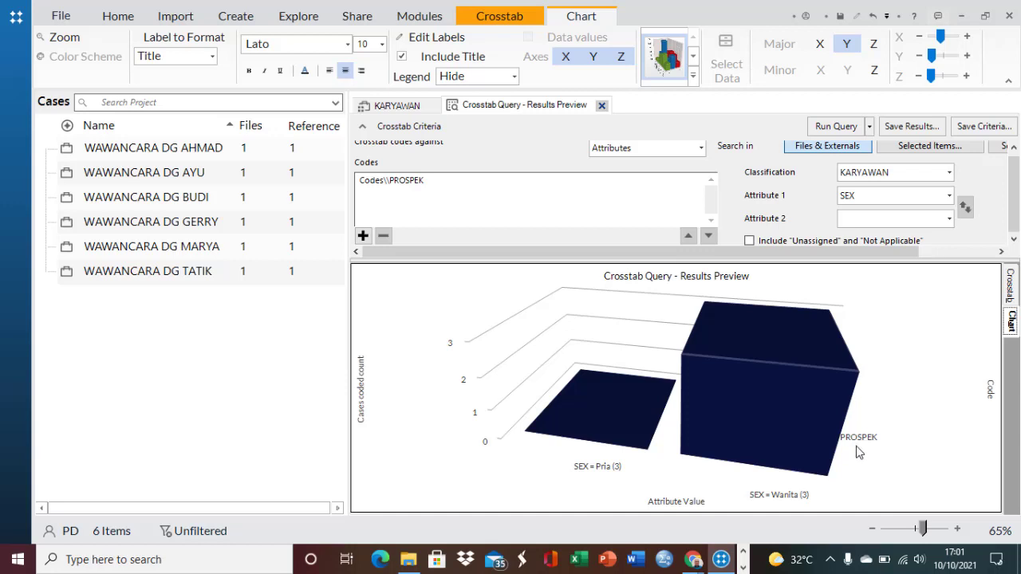
{"action": "mouse_move", "coordinate": [823, 395]}
{"action": "mouse_move", "coordinate": [633, 415]}
{"action": "mouse_move", "coordinate": [592, 445]}
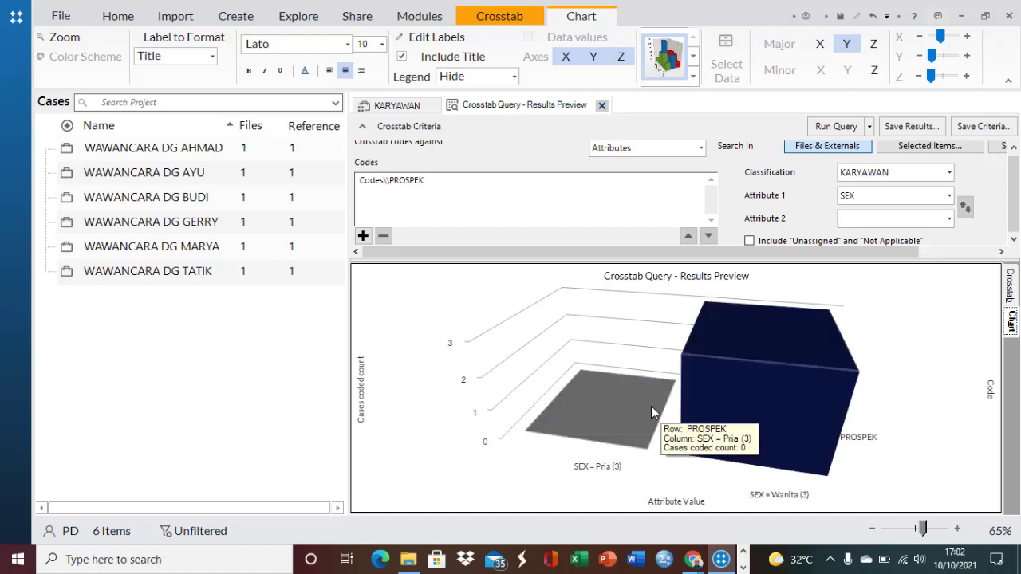
{"action": "mouse_move", "coordinate": [772, 405]}
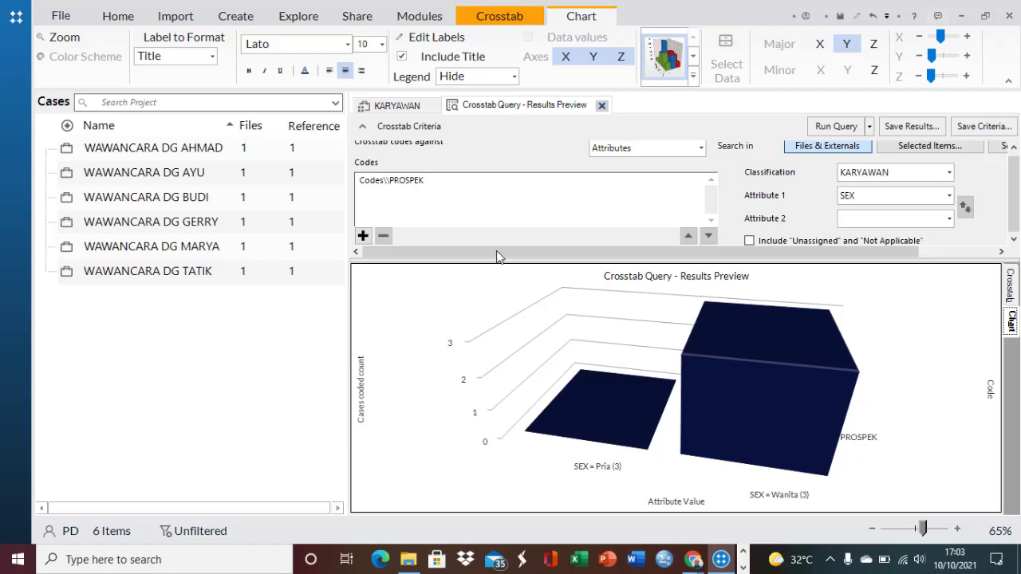
Replace the PROSPEK code with SUASANA in the crosstab criteria.
{"action": "left_click", "coordinate": [415, 185]}
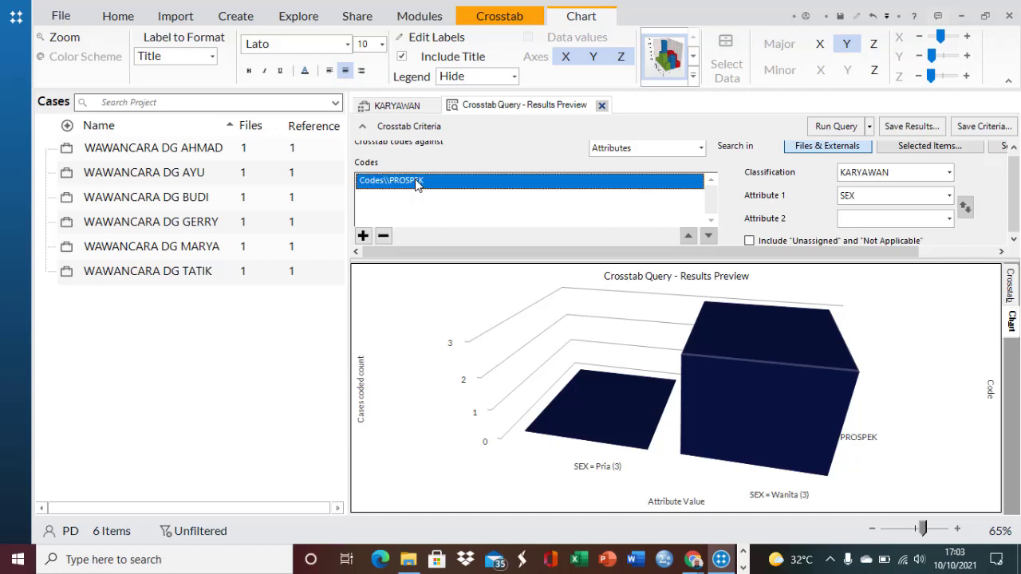
{"action": "left_click", "coordinate": [383, 238]}
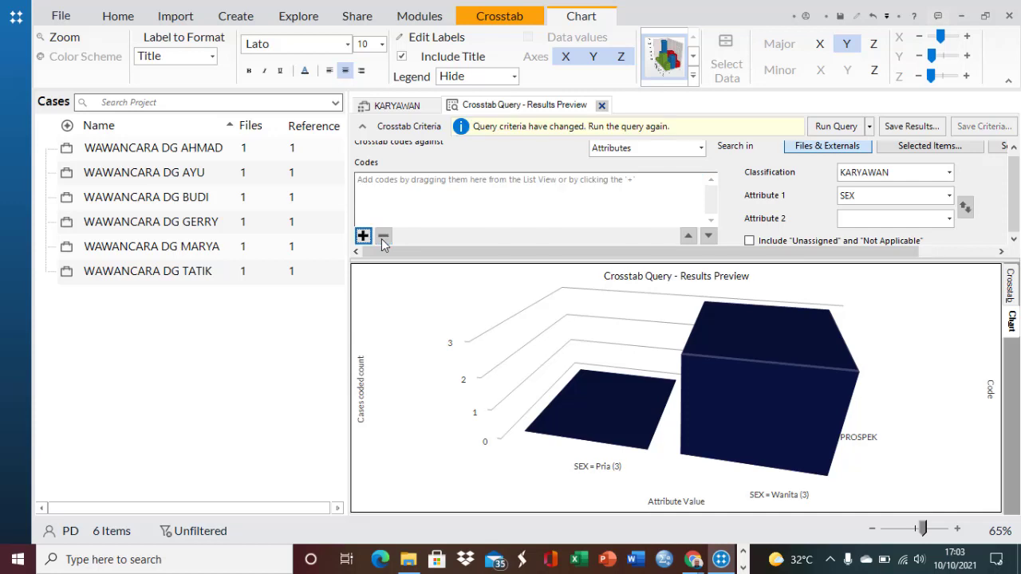
{"action": "left_click", "coordinate": [363, 236]}
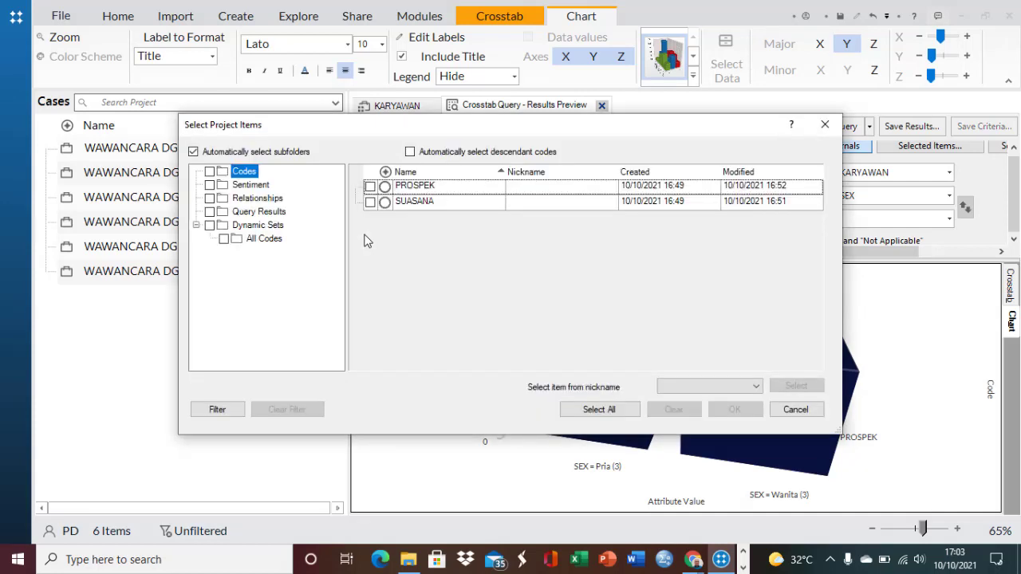
{"action": "left_click", "coordinate": [370, 204]}
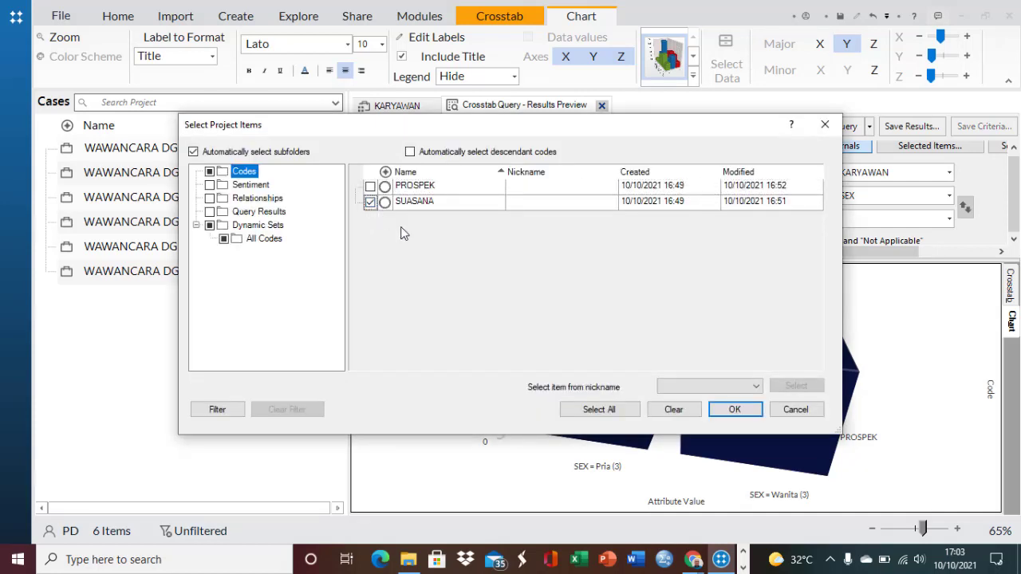
{"action": "left_click", "coordinate": [735, 410]}
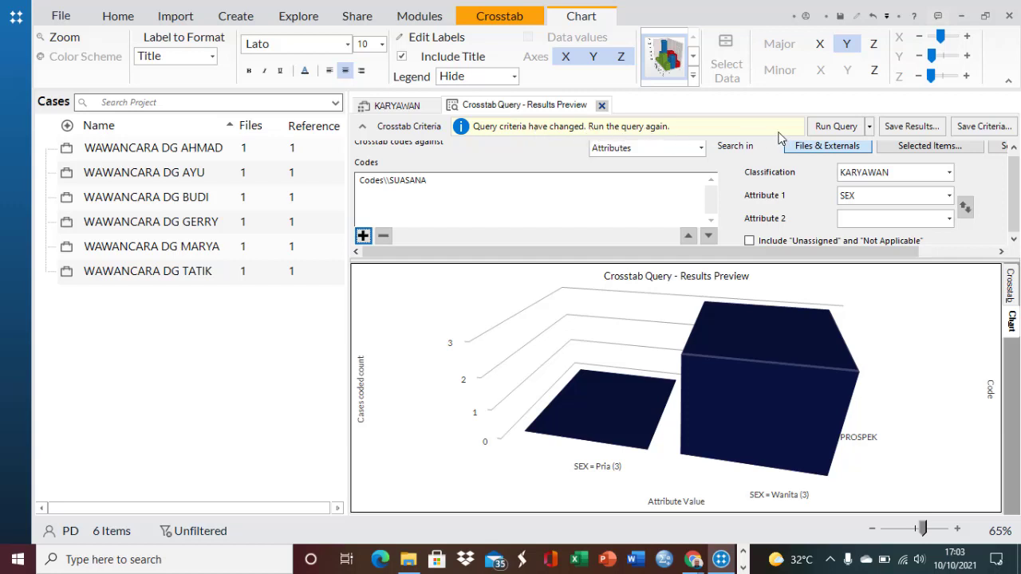
Run the SUASANA crosstab by SEX and inspect the Pria and Wanita bars in its chart.
{"action": "left_click", "coordinate": [846, 128]}
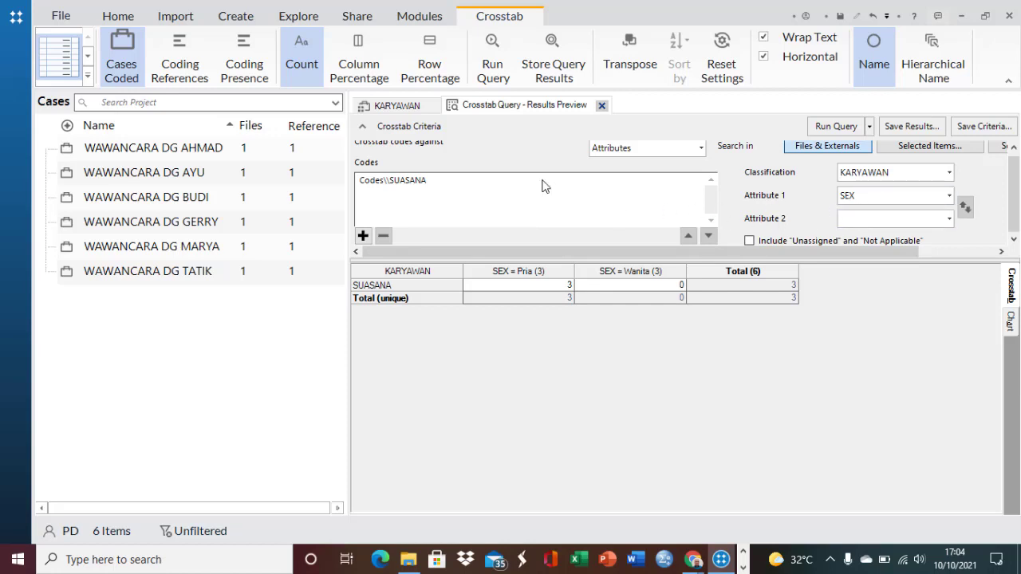
{"action": "left_click", "coordinate": [1011, 323]}
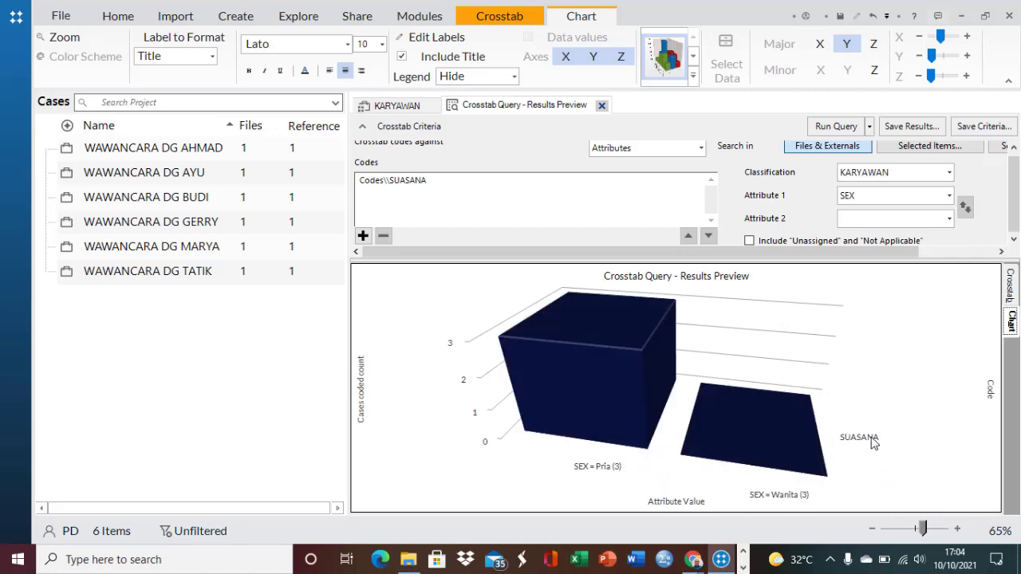
{"action": "mouse_move", "coordinate": [623, 401]}
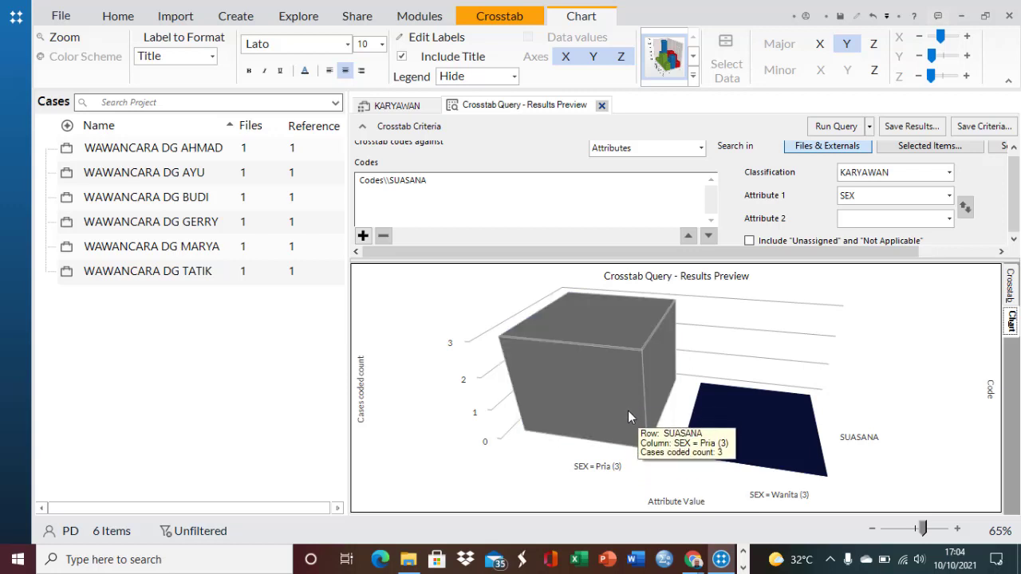
{"action": "mouse_move", "coordinate": [719, 440]}
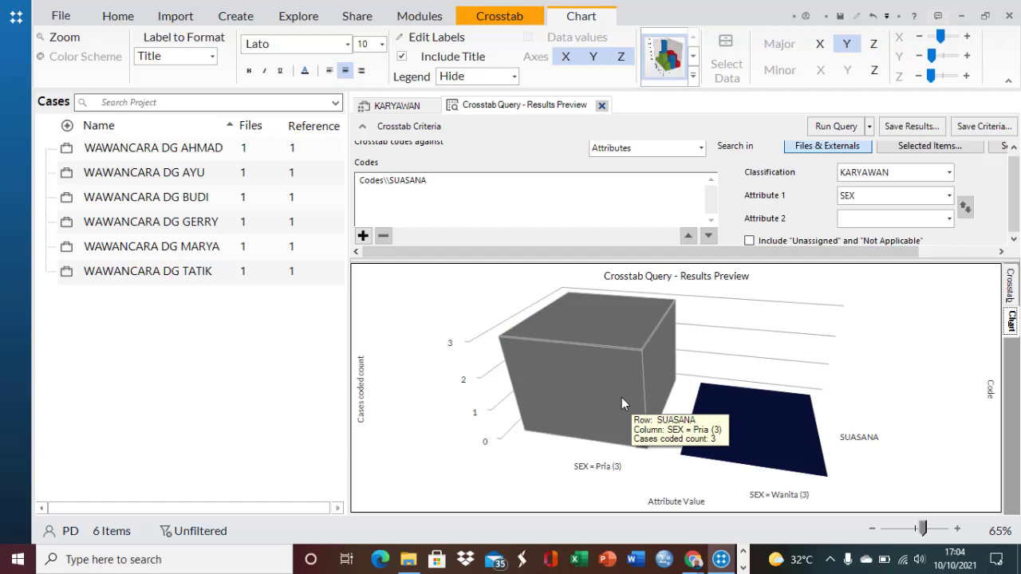
{"action": "mouse_move", "coordinate": [797, 425]}
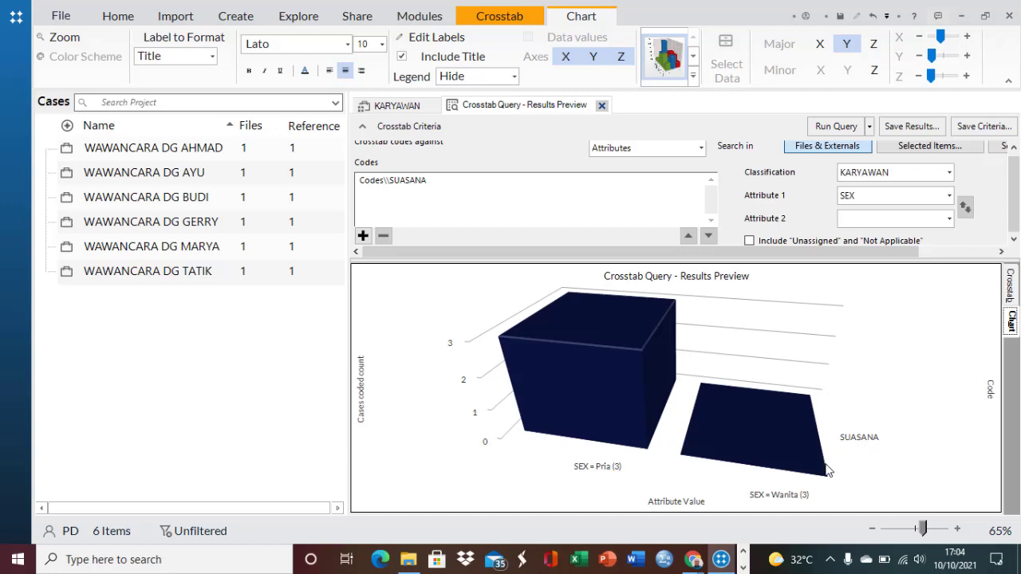
{"action": "mouse_move", "coordinate": [824, 468]}
Change the crosstab's first attribute to STATUS, rerun the query for SUASANA and chart the result.
{"action": "left_click", "coordinate": [949, 196]}
{"action": "left_click", "coordinate": [860, 230]}
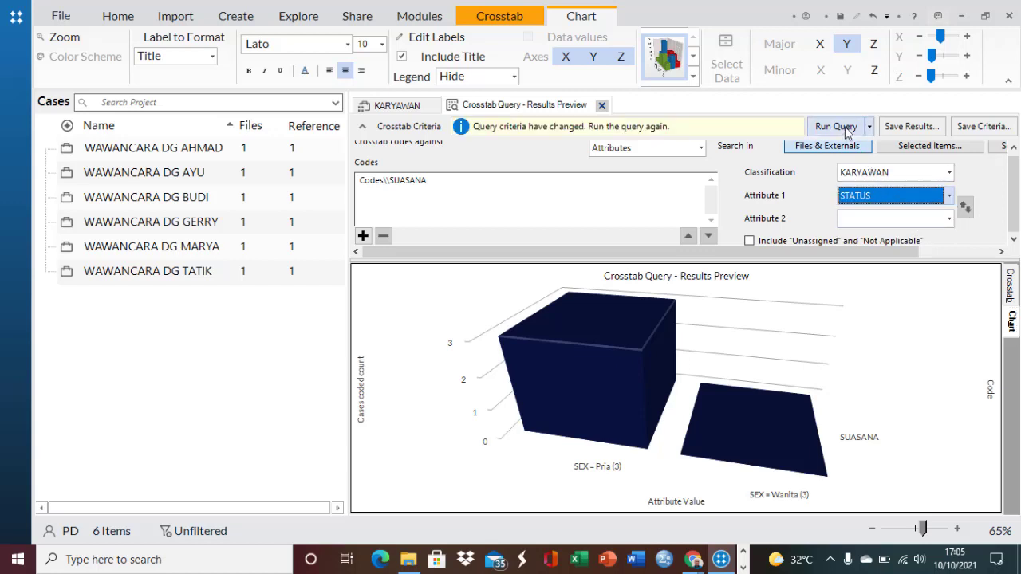
{"action": "left_click", "coordinate": [836, 126]}
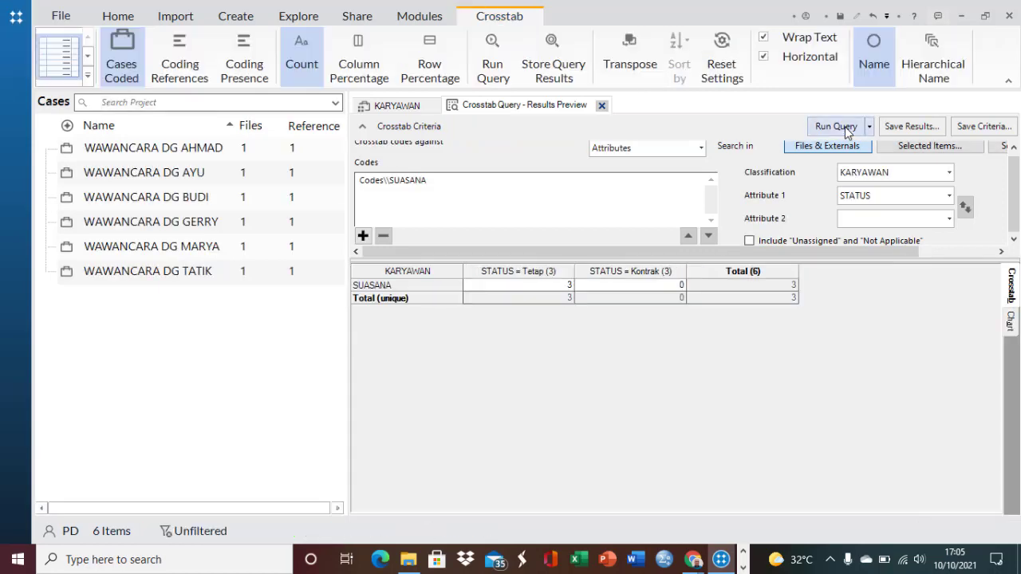
{"action": "left_click", "coordinate": [1011, 322]}
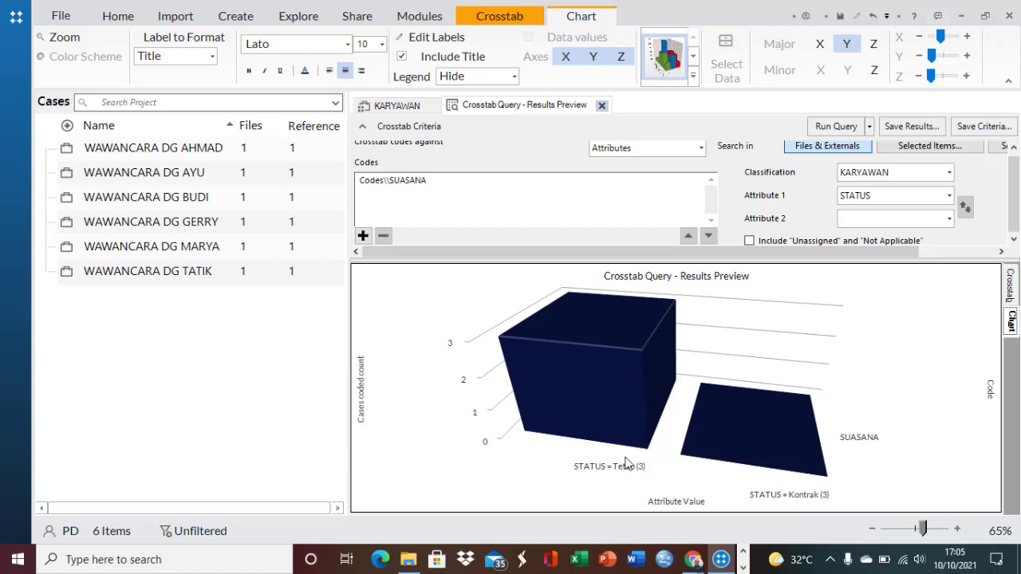
{"action": "mouse_move", "coordinate": [628, 412]}
{"action": "mouse_move", "coordinate": [660, 382]}
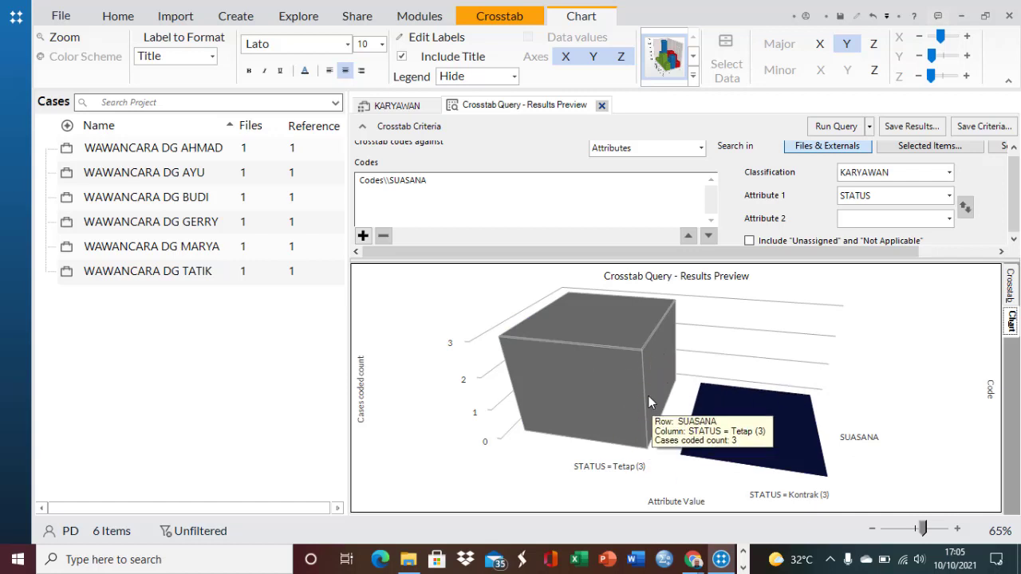